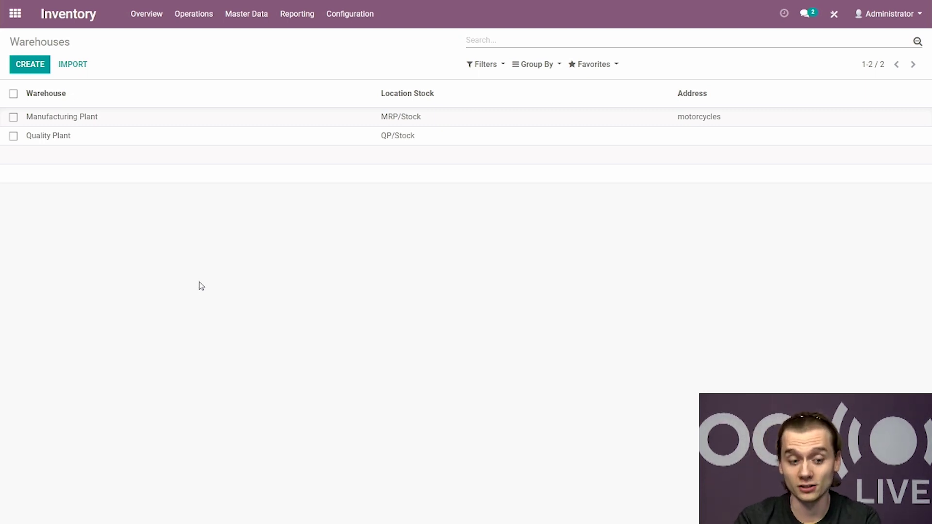
Step: Open the Quality Plant warehouse and review its shipment steps and Resupply From setting
click(56, 141)
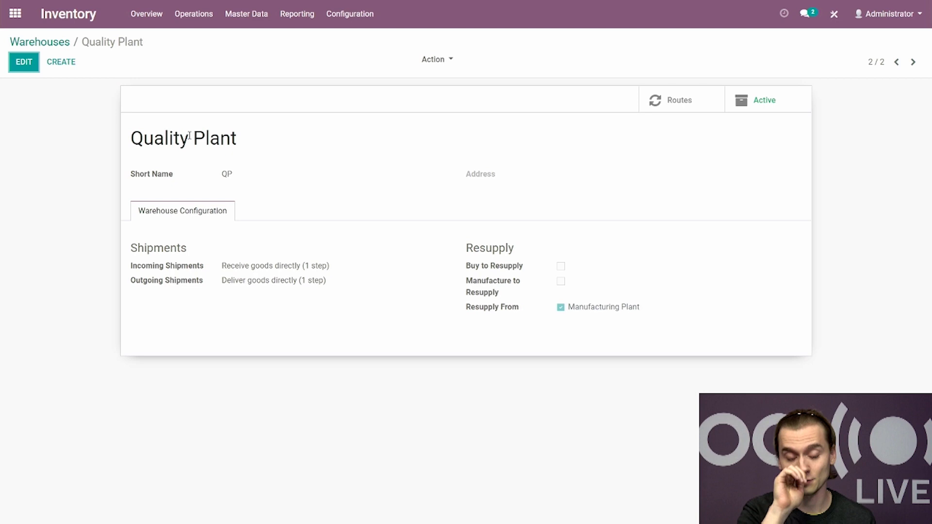
drag(478, 313, 474, 308)
click(494, 319)
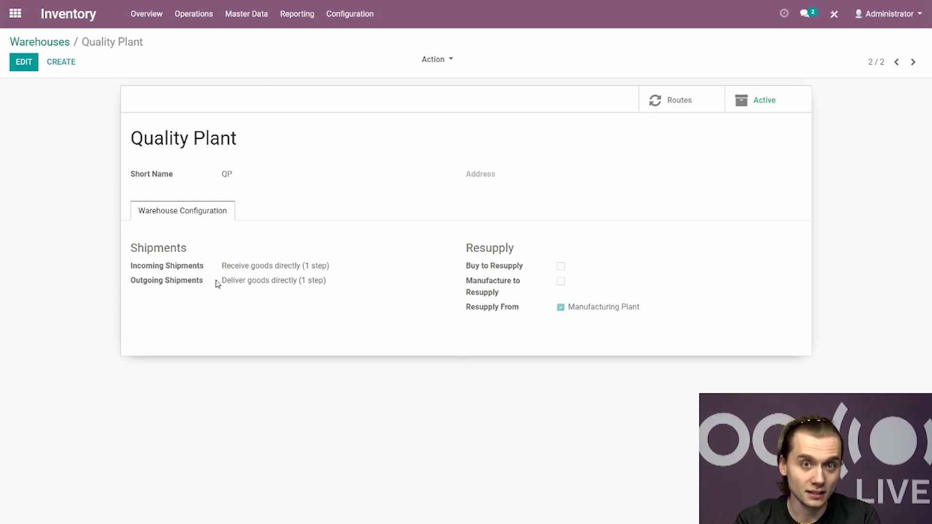
Step: List all locations without the Internal filter and open the My Company: Transit Location record
click(358, 20)
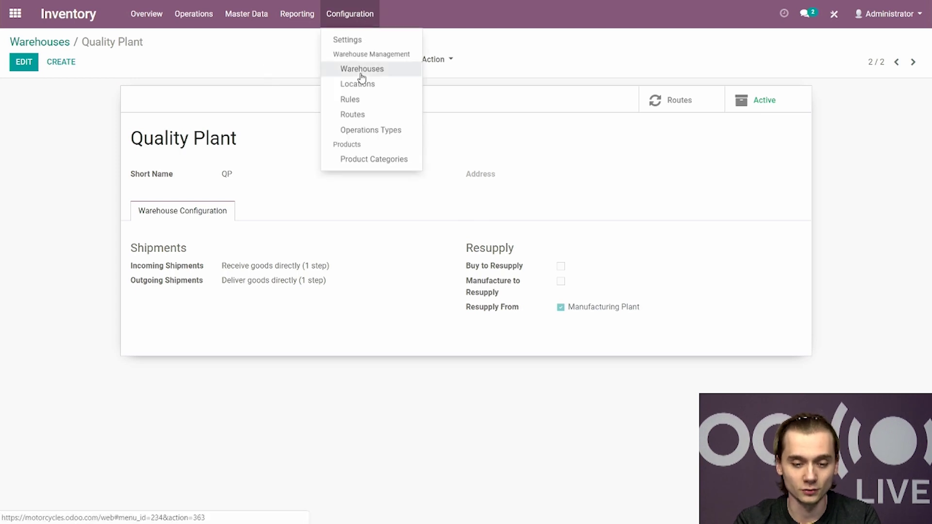
click(361, 85)
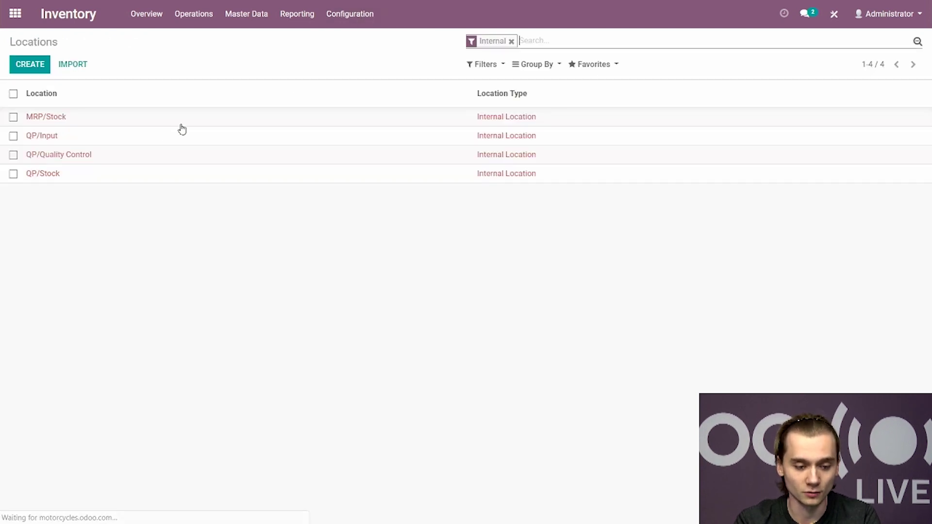
click(511, 43)
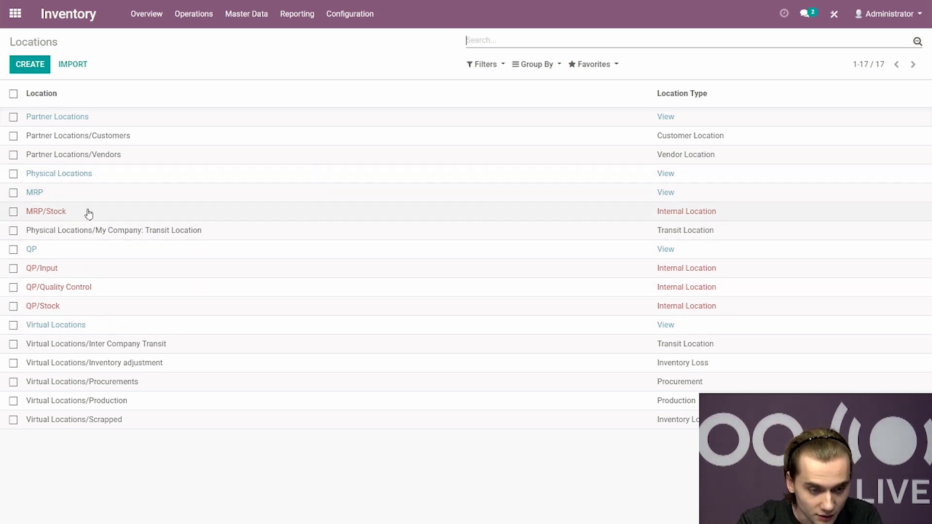
click(127, 230)
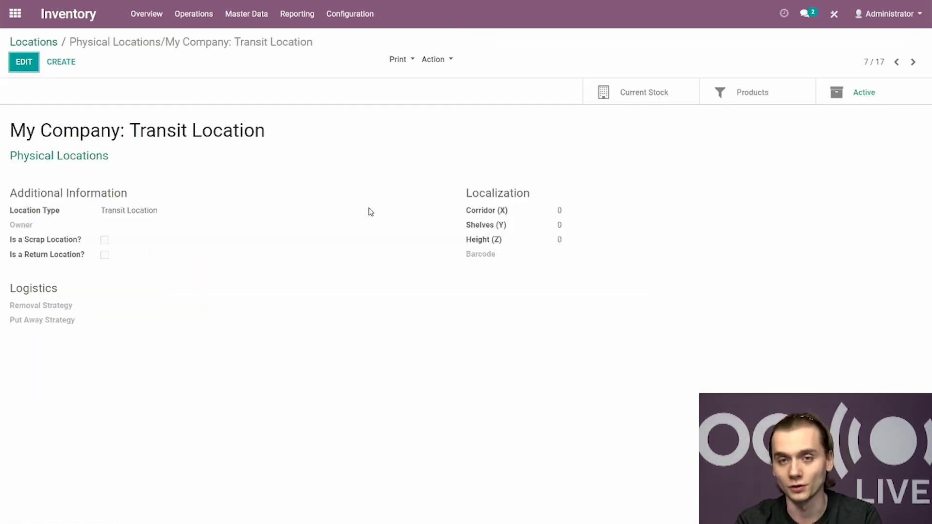
Step: Show the warehouse routes and open Quality Plant: Supply Product from Manufacturing Plant
click(349, 16)
click(355, 120)
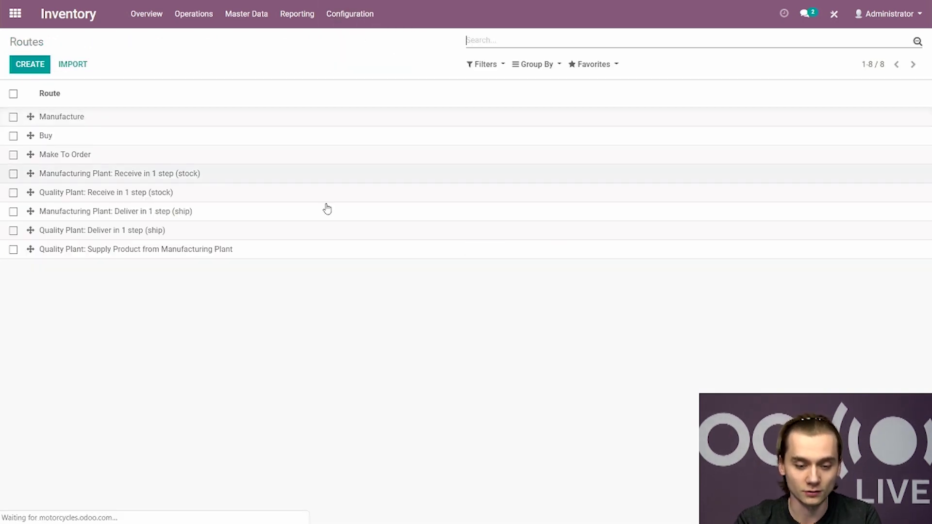
click(200, 250)
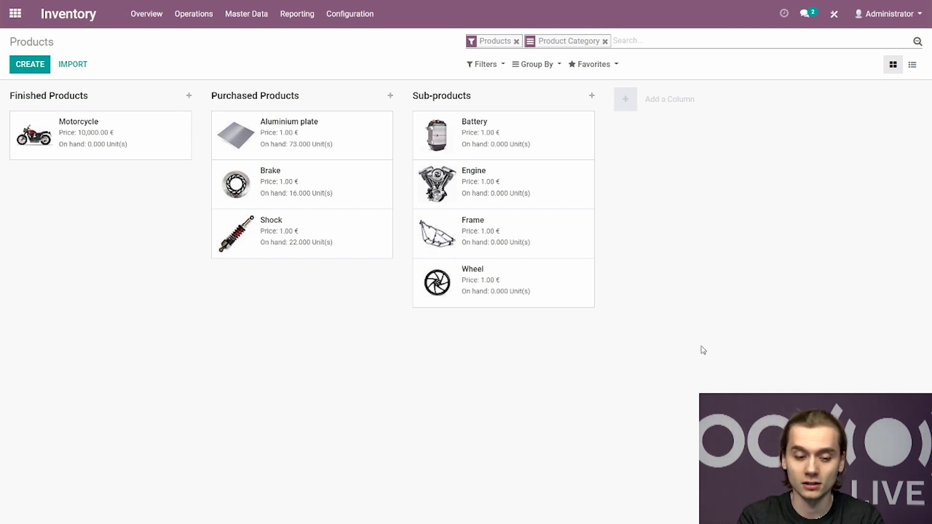
Step: Open the Motorcycle product and review its inventory routes and its traceability setting
click(91, 128)
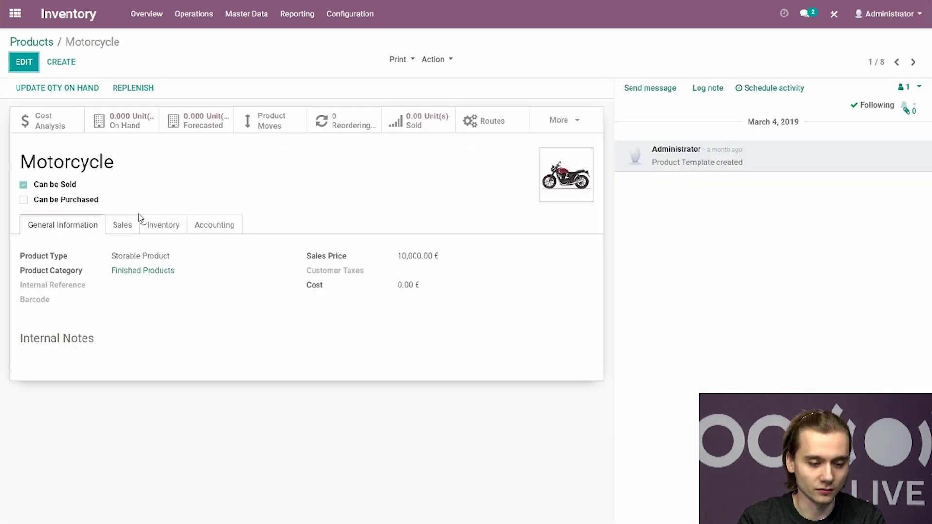
click(155, 226)
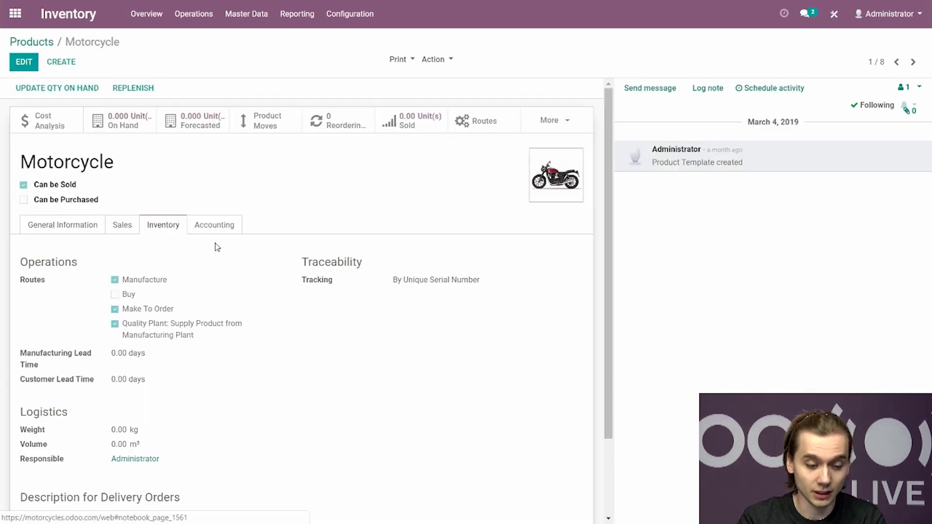
drag(121, 309, 177, 310)
drag(129, 280, 191, 282)
click(192, 281)
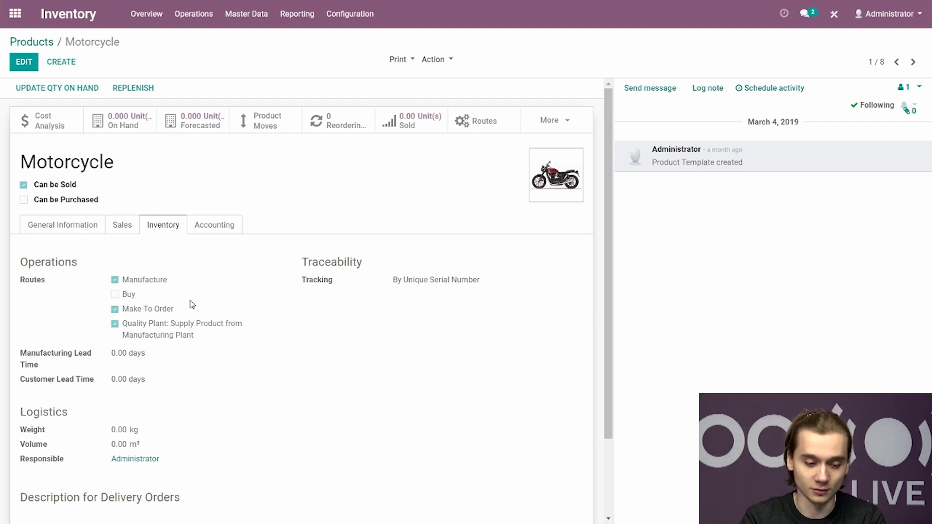
drag(195, 335, 139, 328)
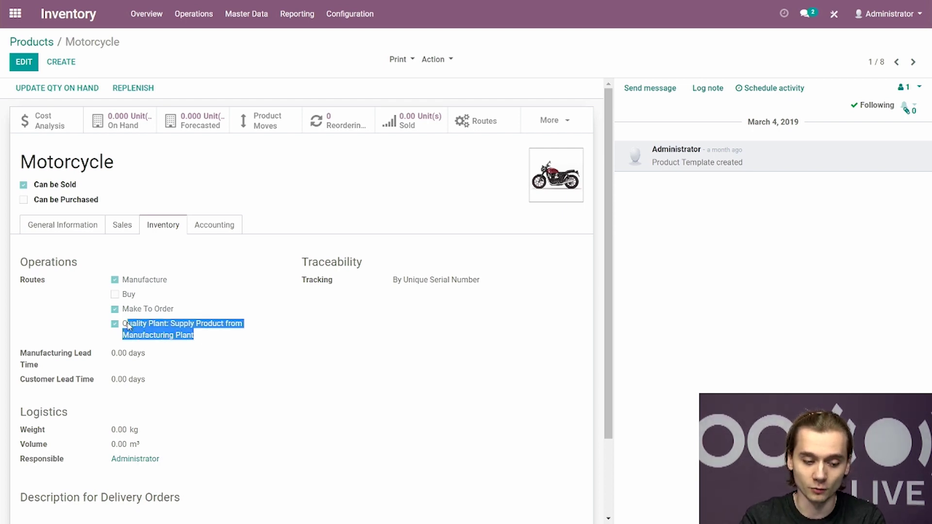
click(202, 340)
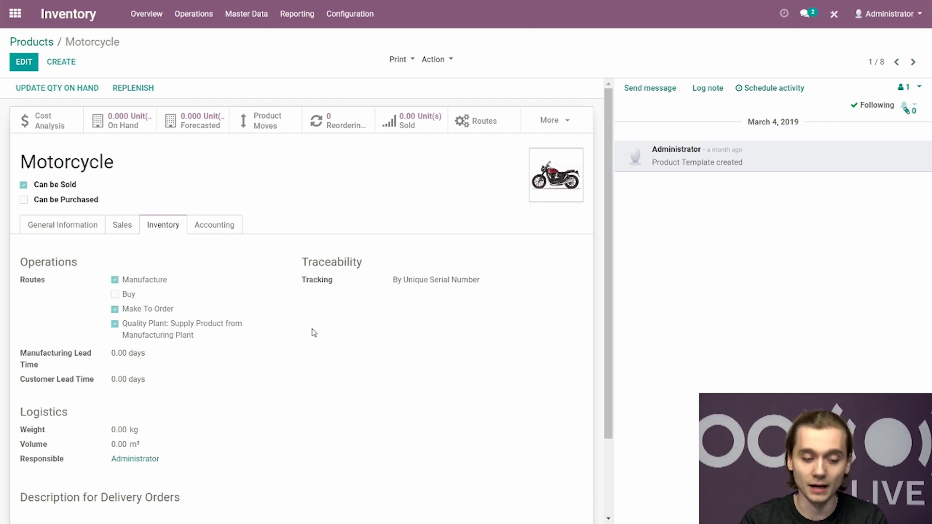
drag(301, 281, 485, 285)
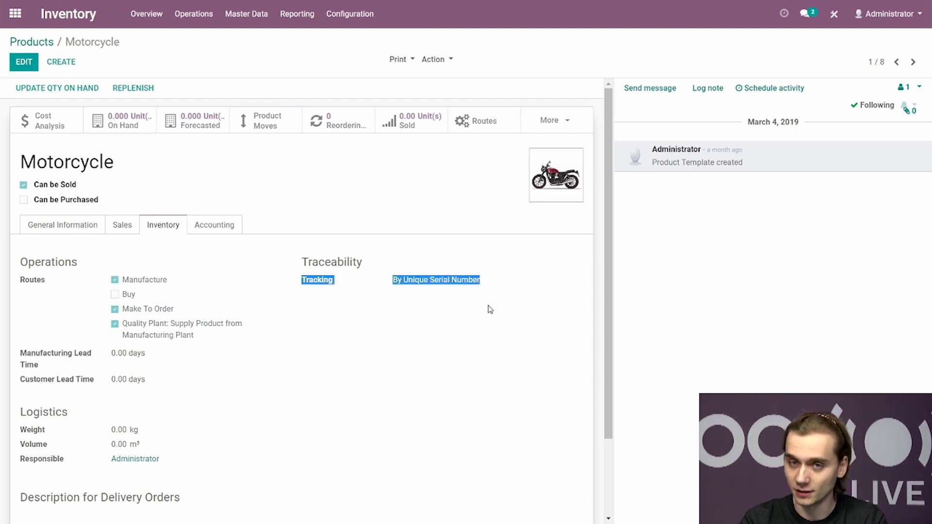
click(489, 309)
Step: Open the Motorcycle's bill of materials and examine its components and quantities
click(553, 120)
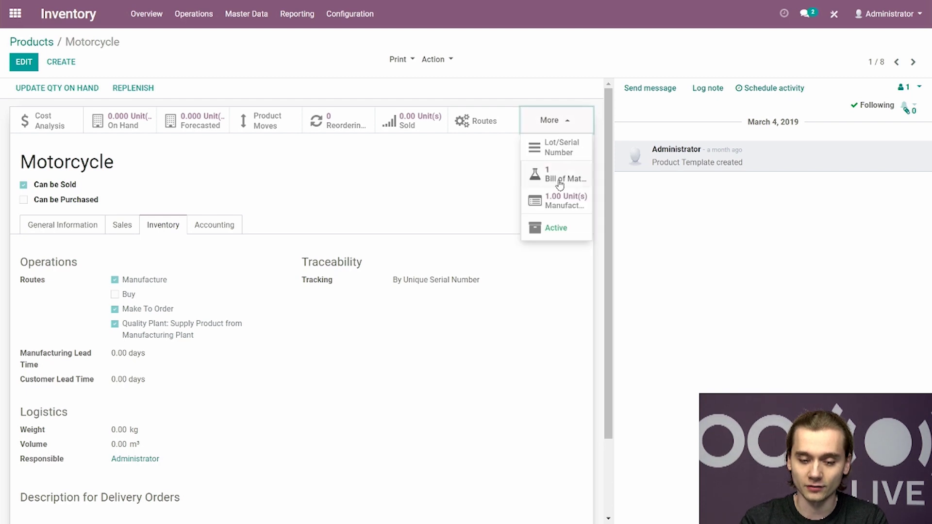
click(535, 177)
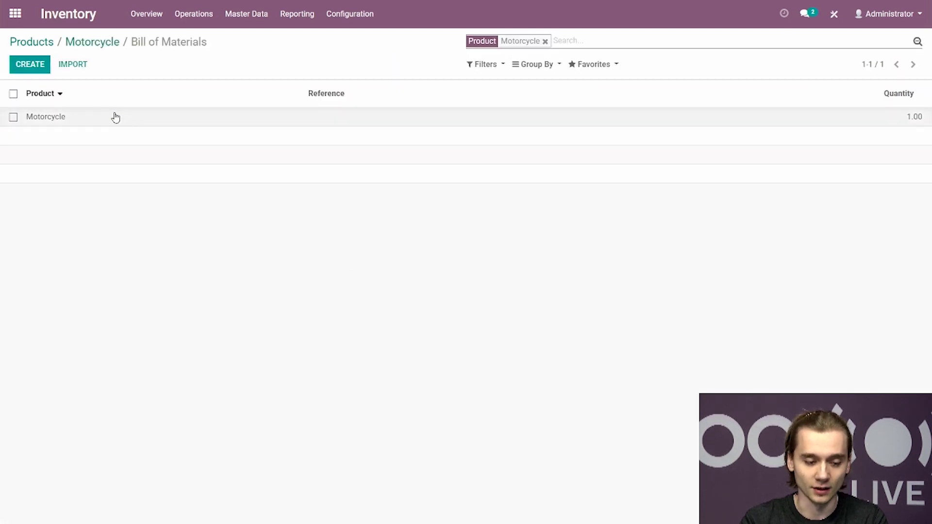
click(103, 117)
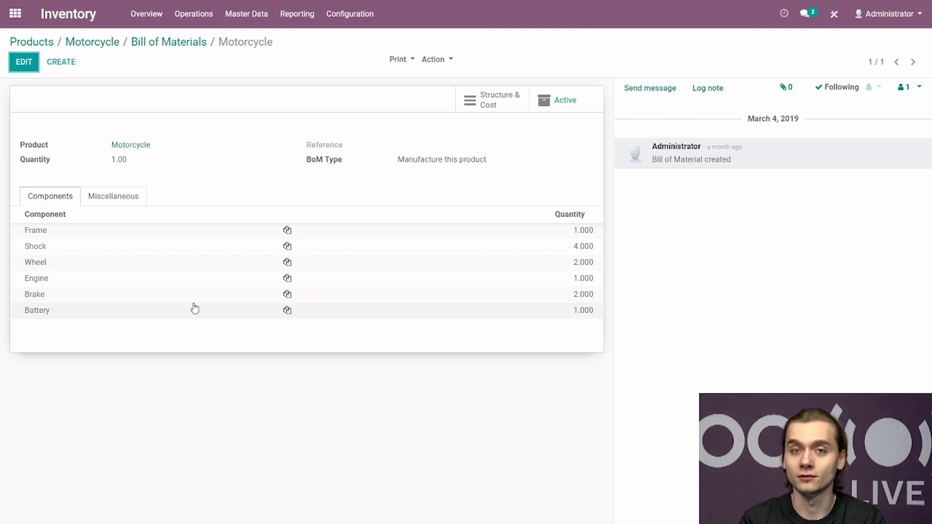
Step: Open the Engine sub-product and review its inventory routes and bill of materials
click(41, 45)
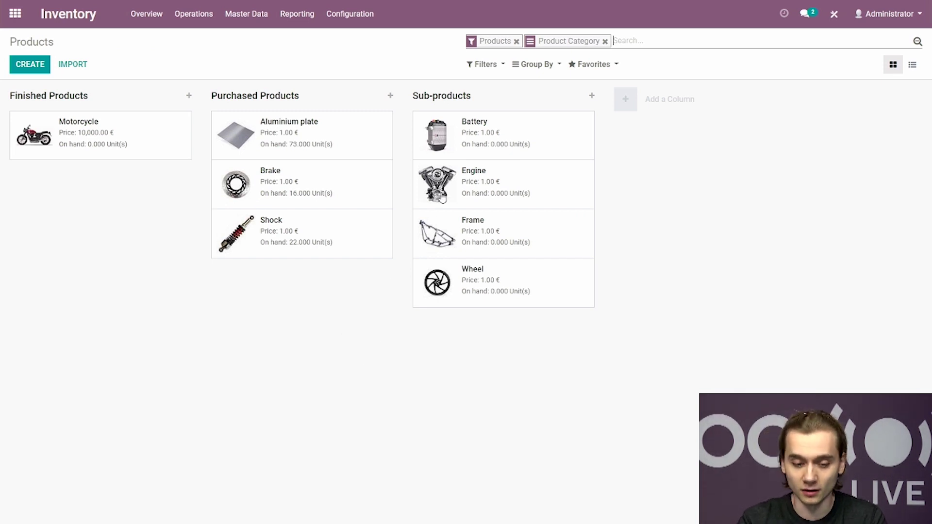
click(439, 185)
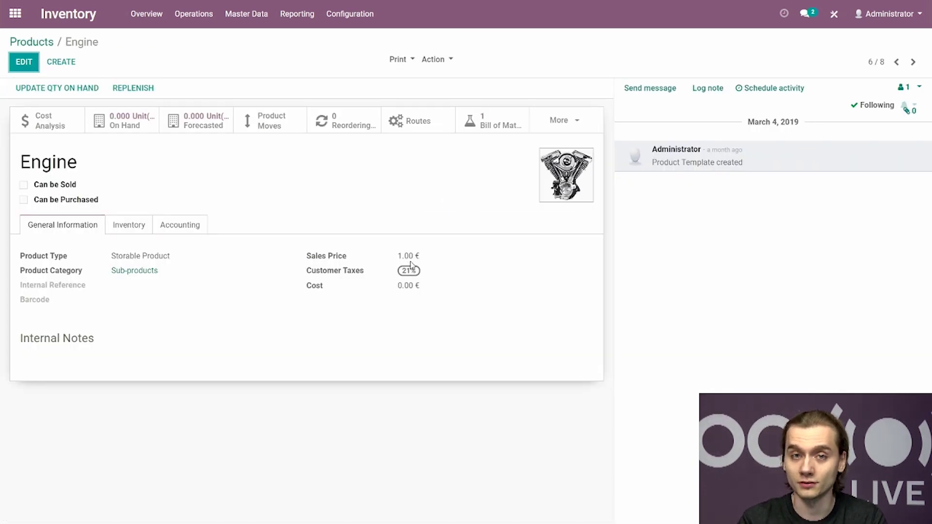
click(127, 224)
triple_click(125, 311)
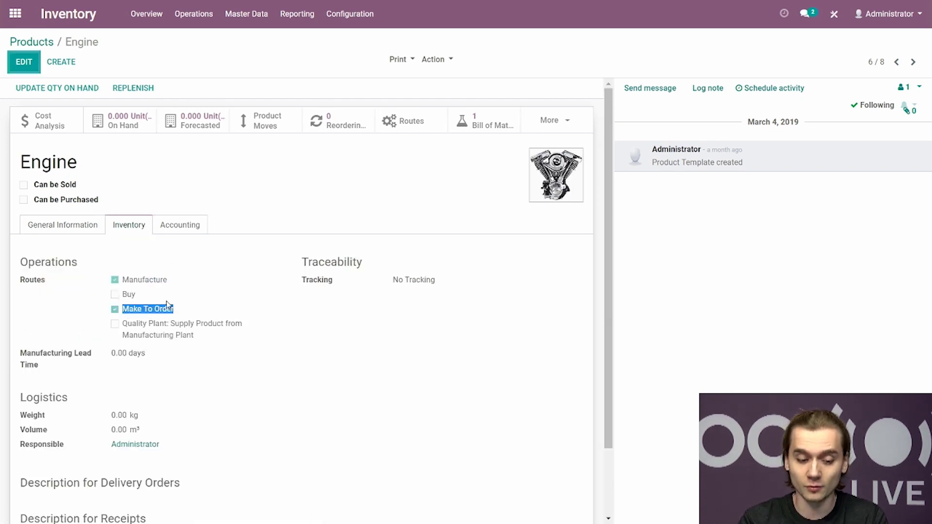
double_click(144, 281)
click(204, 292)
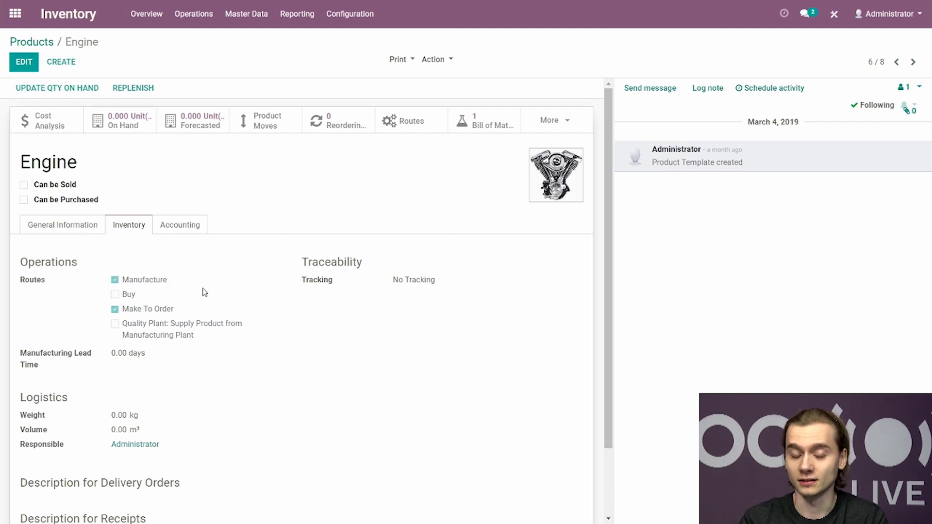
click(489, 125)
click(271, 126)
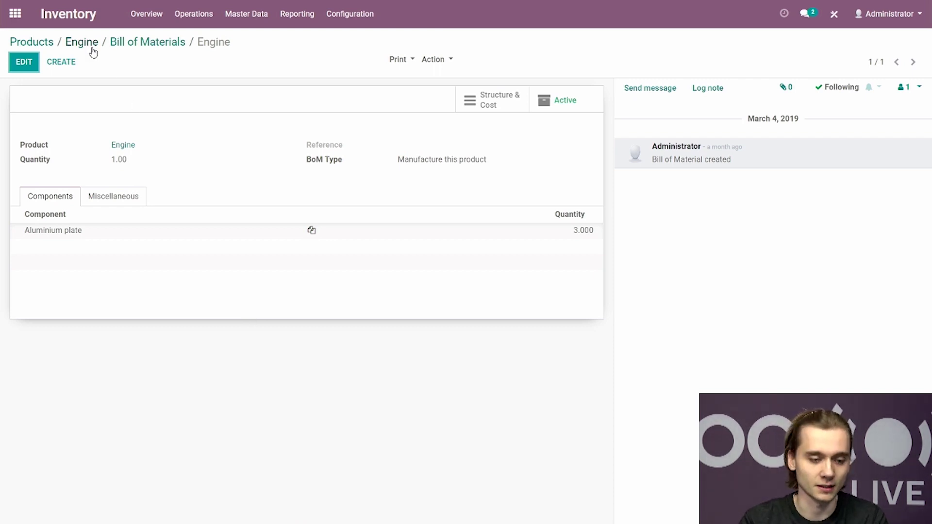
Step: Return to the product list, open the Brake product and check its inventory routes
click(30, 41)
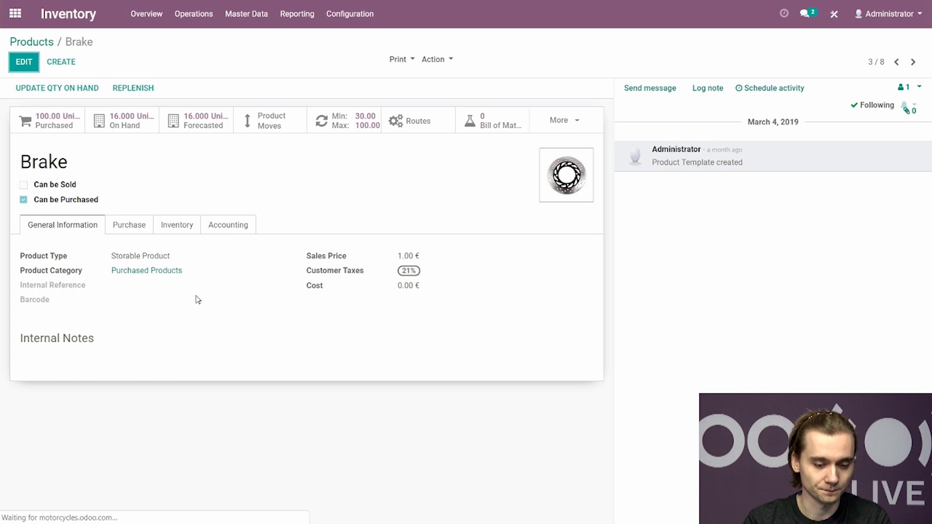
click(170, 231)
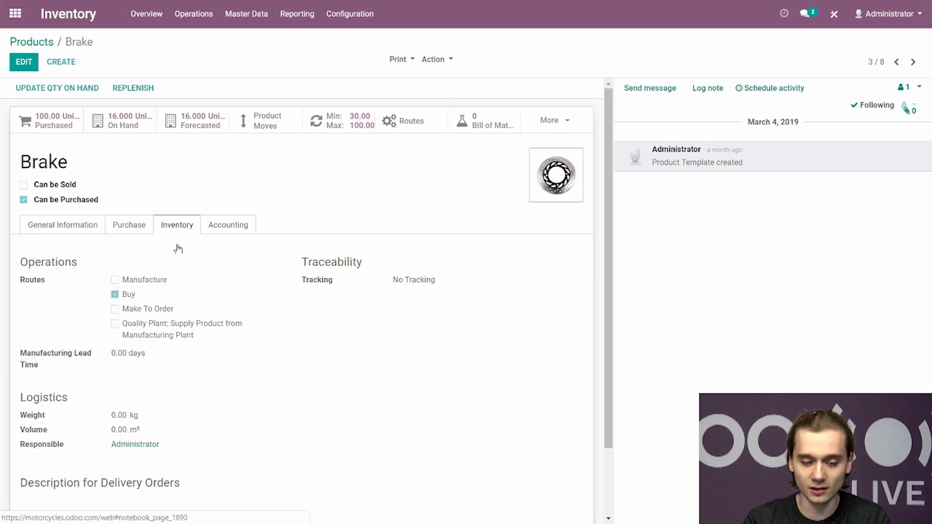
drag(124, 296, 156, 298)
click(214, 289)
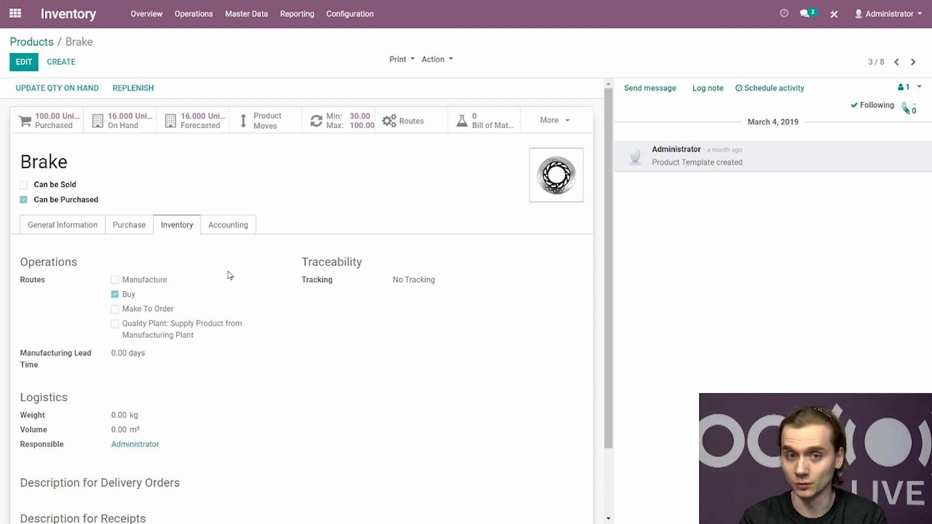
Step: Check the Brake's reordering rule and its vendor list, then return to the product overview
click(330, 122)
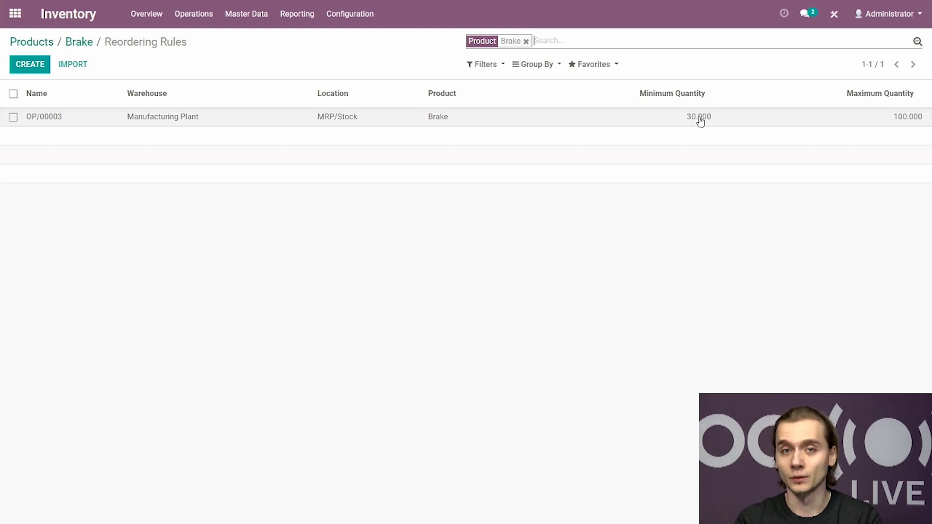
click(79, 42)
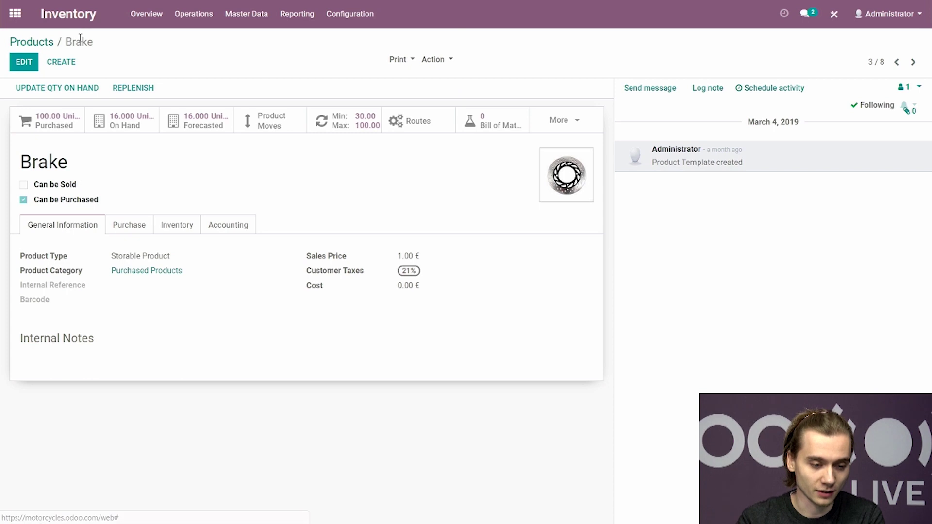
click(125, 228)
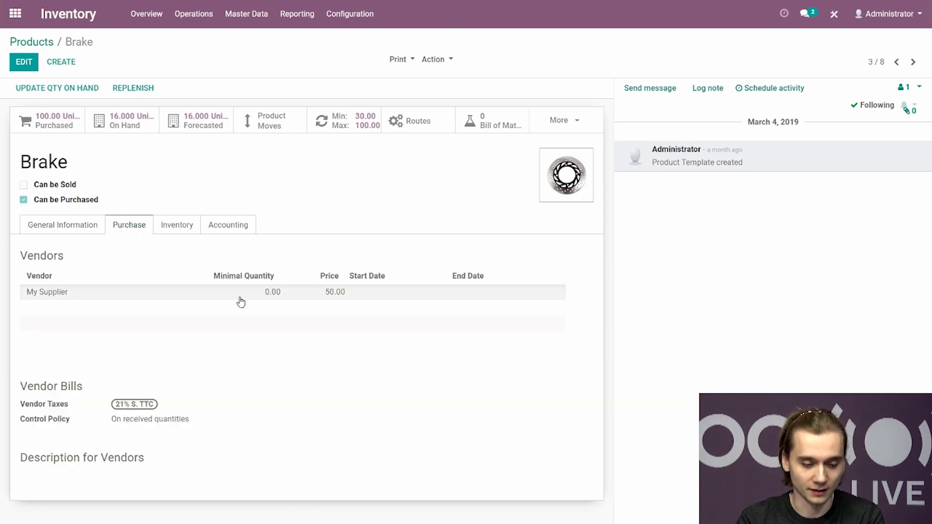
click(37, 43)
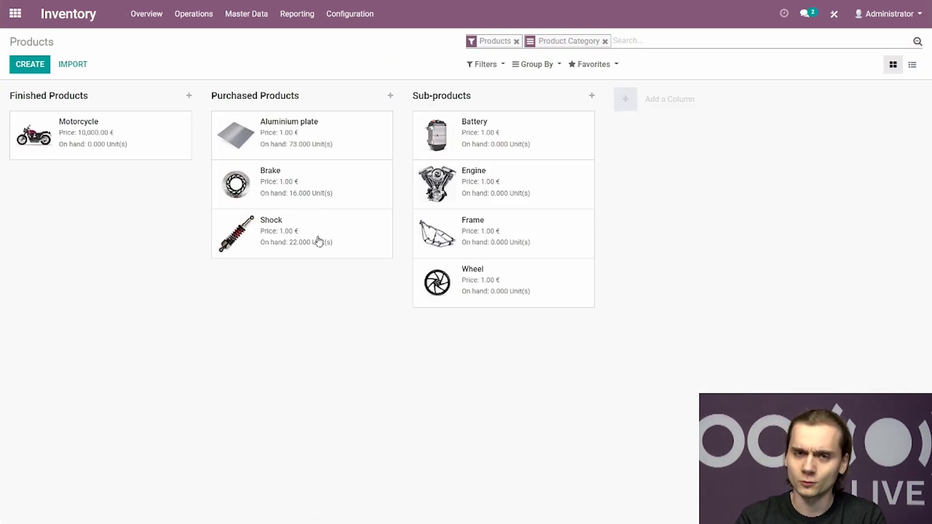
Step: Run the inventory scheduler to process the reordering rules
click(194, 20)
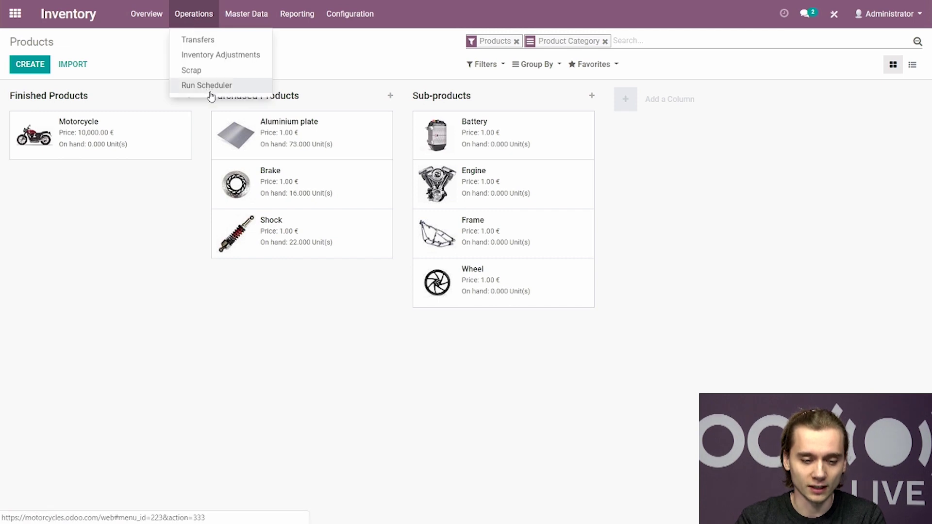
click(206, 86)
click(214, 114)
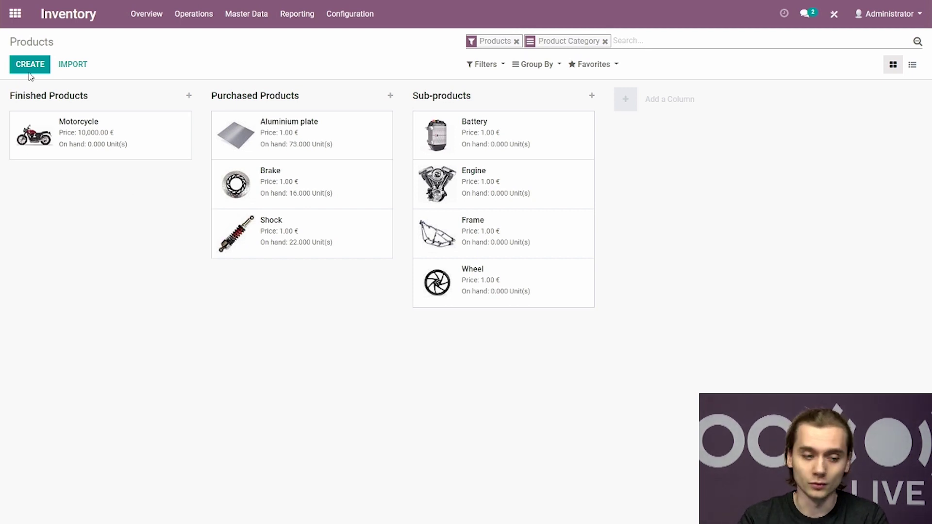
Step: Switch to the Purchase app and look through its records
click(15, 14)
click(648, 177)
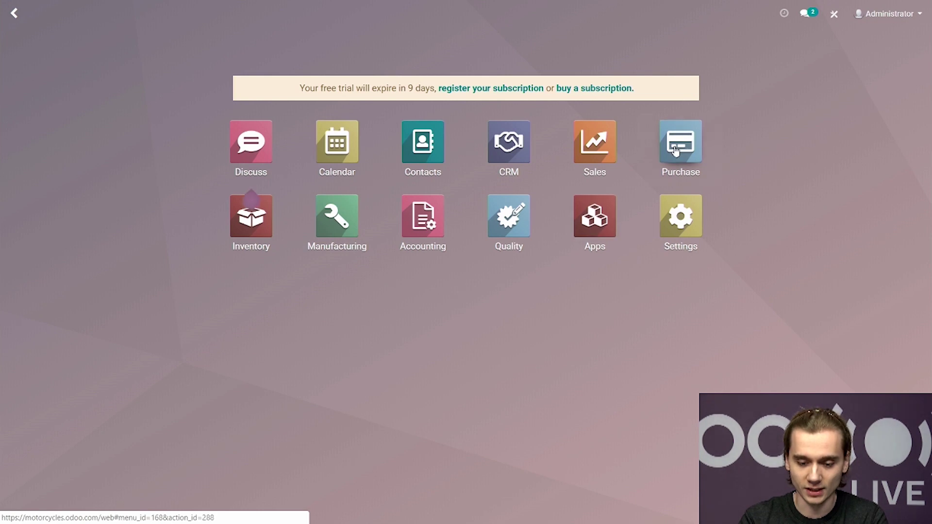
click(262, 121)
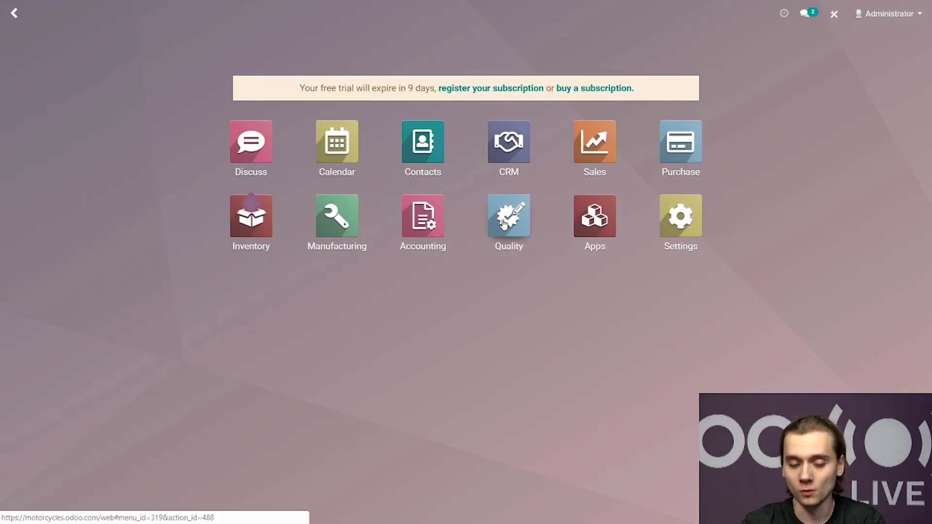
Step: Switch to the Quality app and show the list of quality control points
click(504, 225)
click(196, 16)
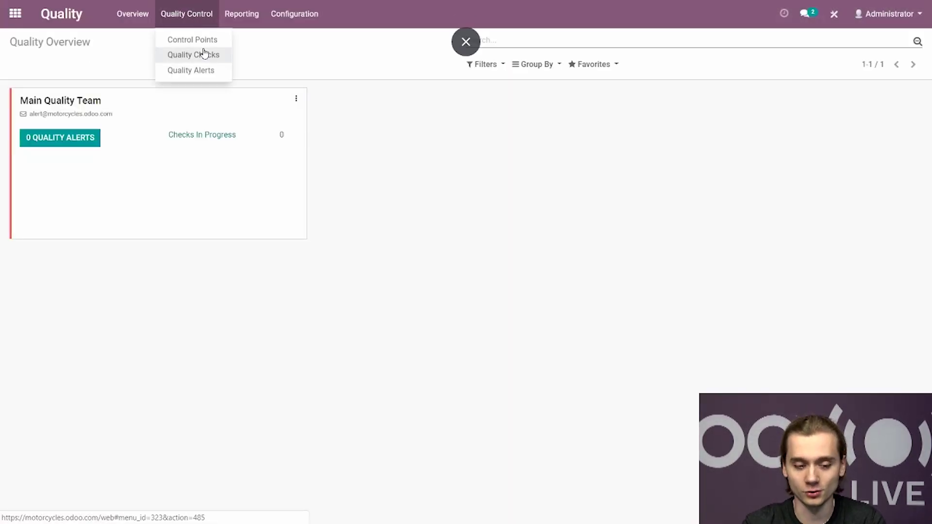
click(184, 40)
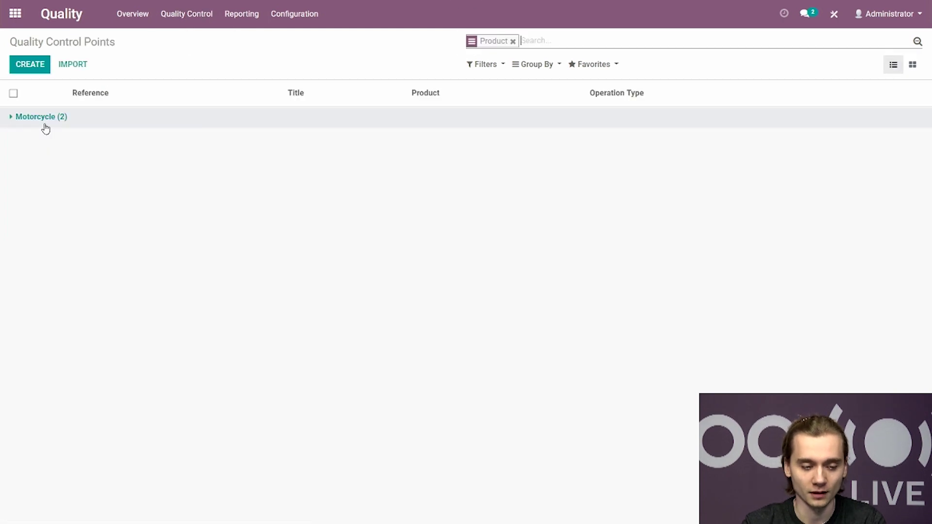
Step: Open the Motorcycle's Engine Control quality point for editing and review the choices for its product and control type
click(62, 119)
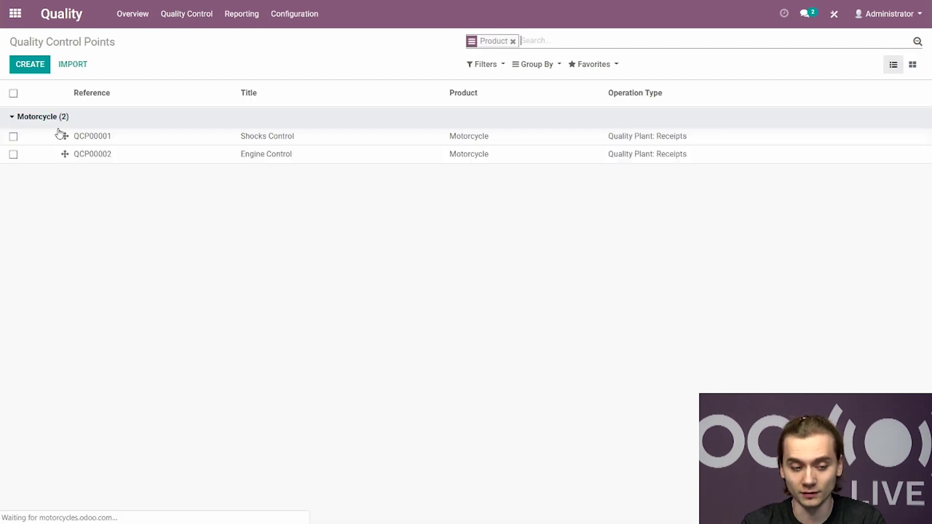
click(81, 158)
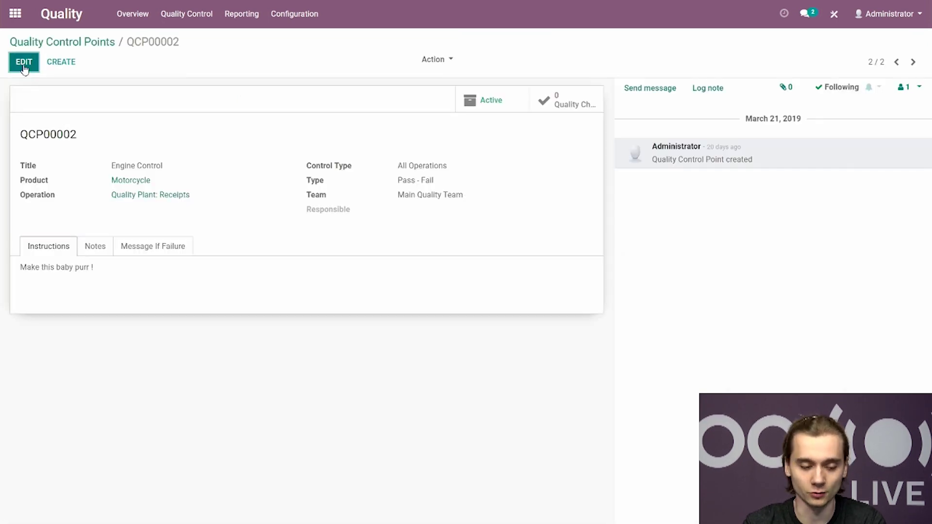
click(24, 62)
click(195, 193)
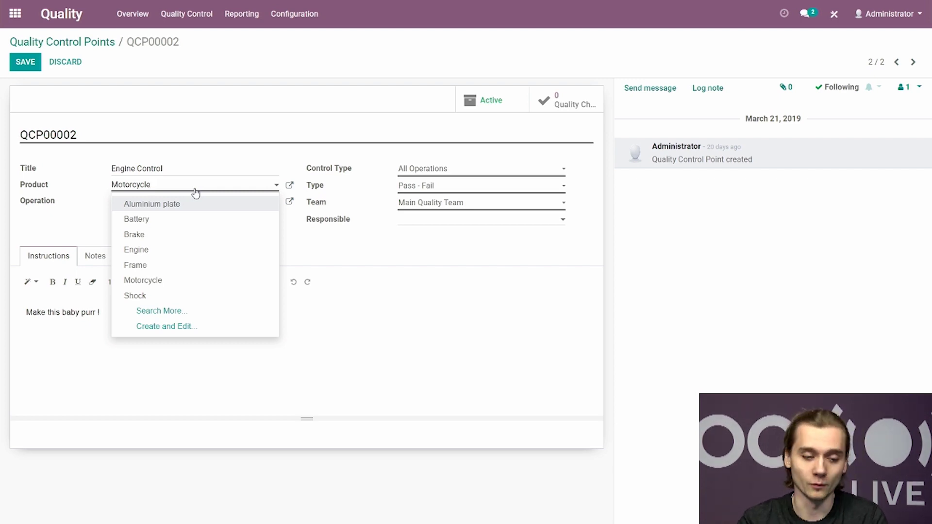
click(92, 187)
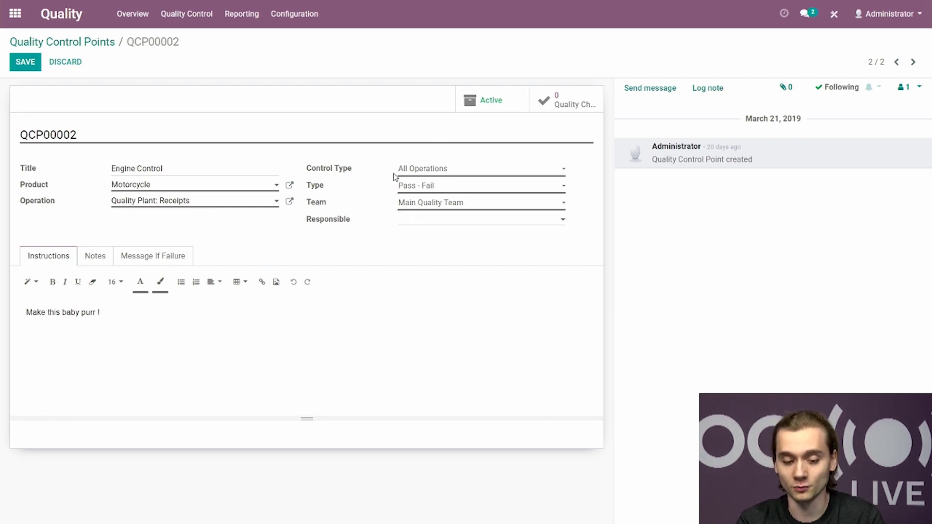
click(451, 175)
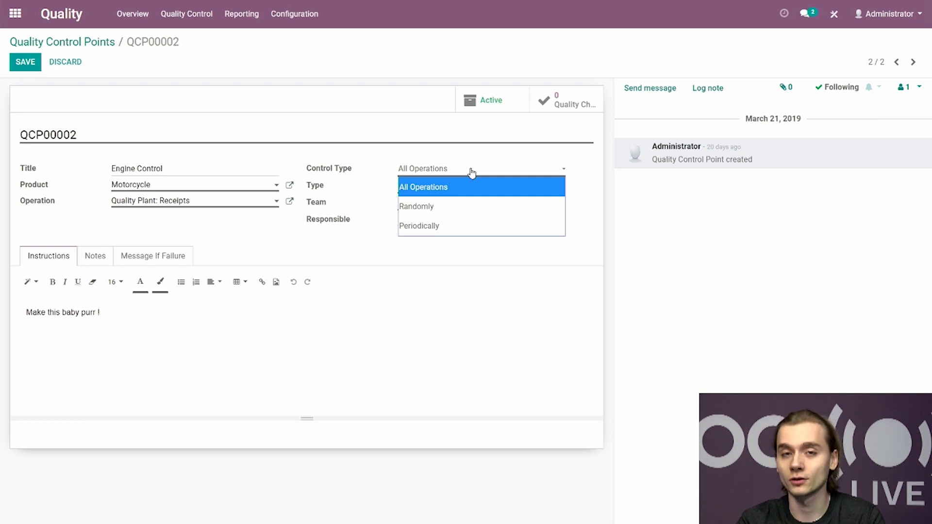
click(470, 173)
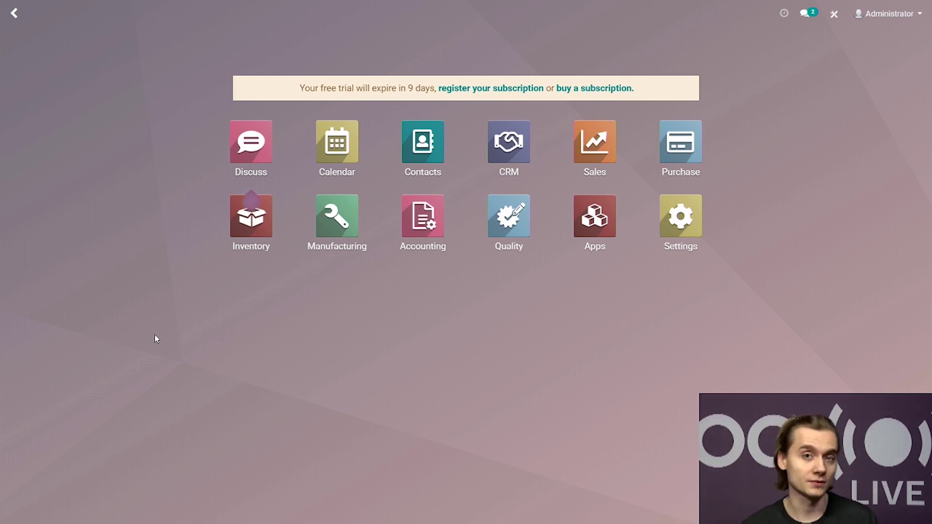
Step: Switch to the CRM app and check the Leads option in its settings
click(508, 142)
click(238, 14)
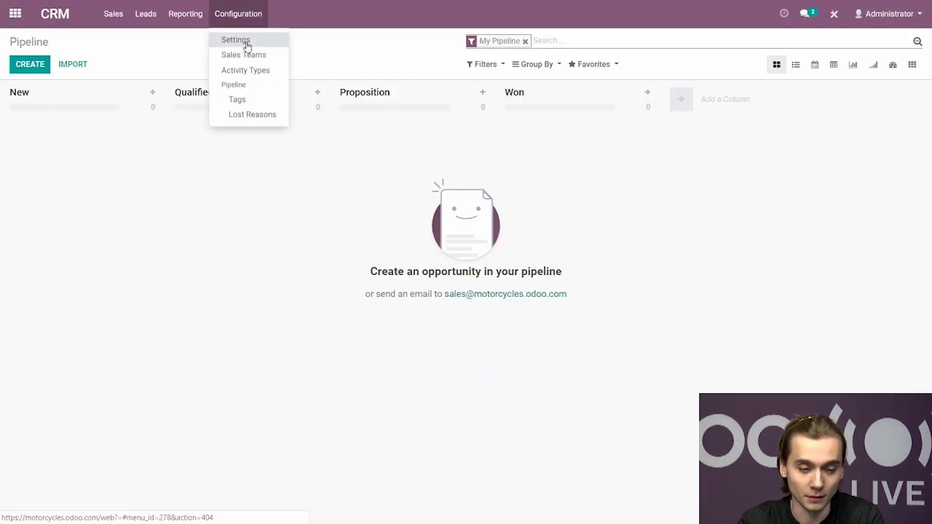
click(243, 38)
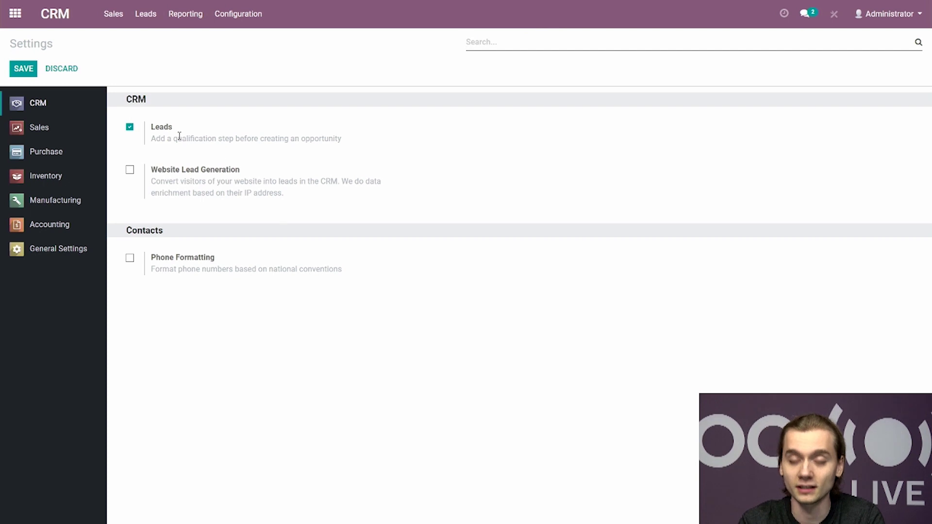
Step: Open the Direct Sales team from the sales teams list and examine its email alias
click(235, 14)
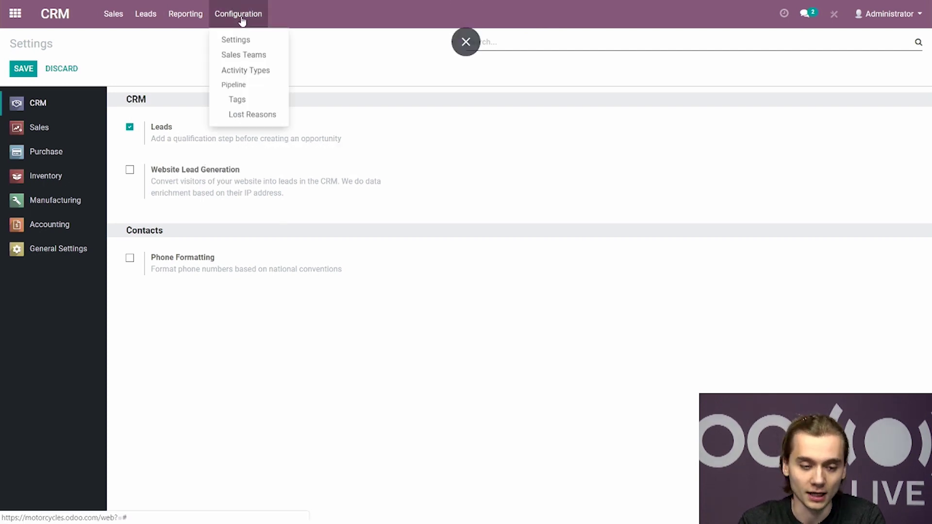
click(261, 55)
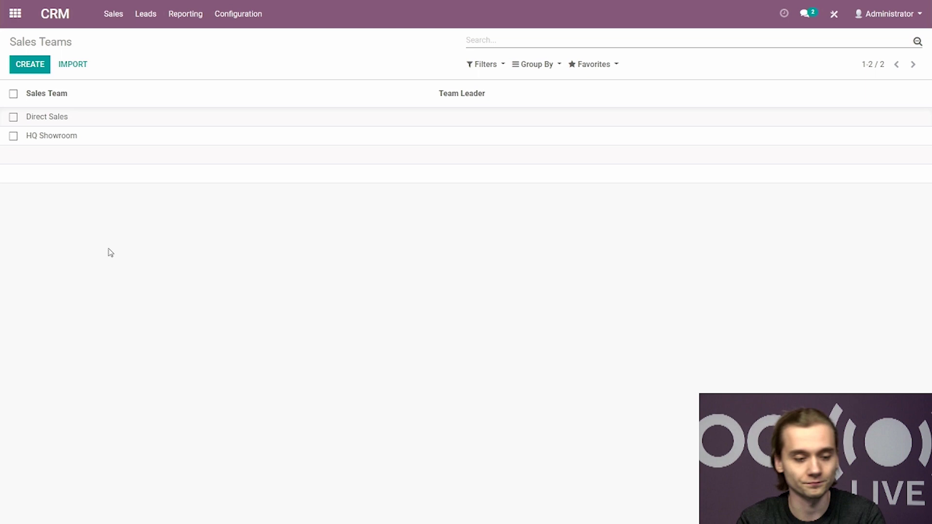
click(48, 118)
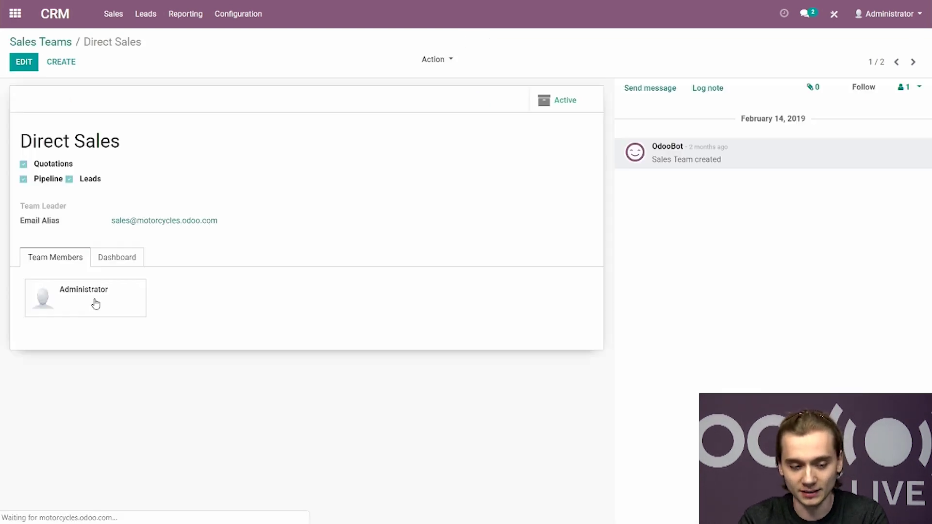
drag(25, 222, 77, 233)
click(108, 235)
triple_click(111, 232)
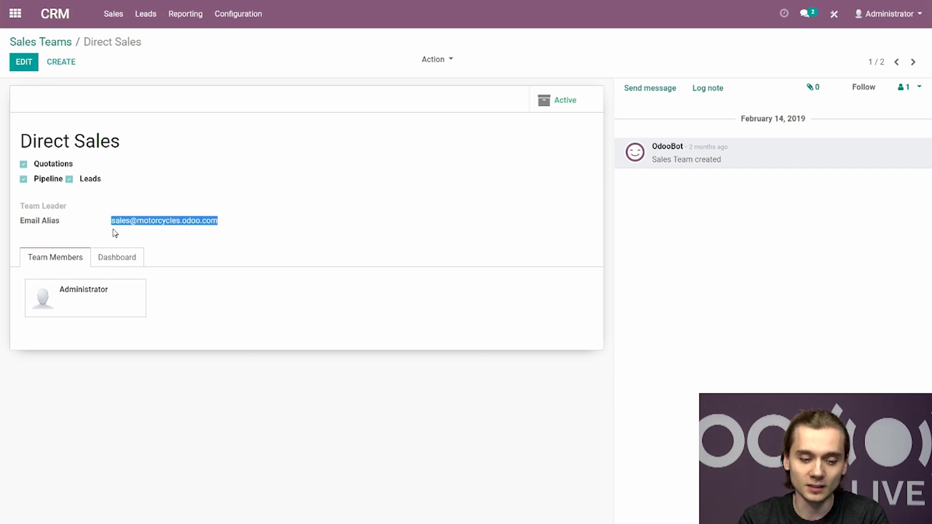
click(284, 243)
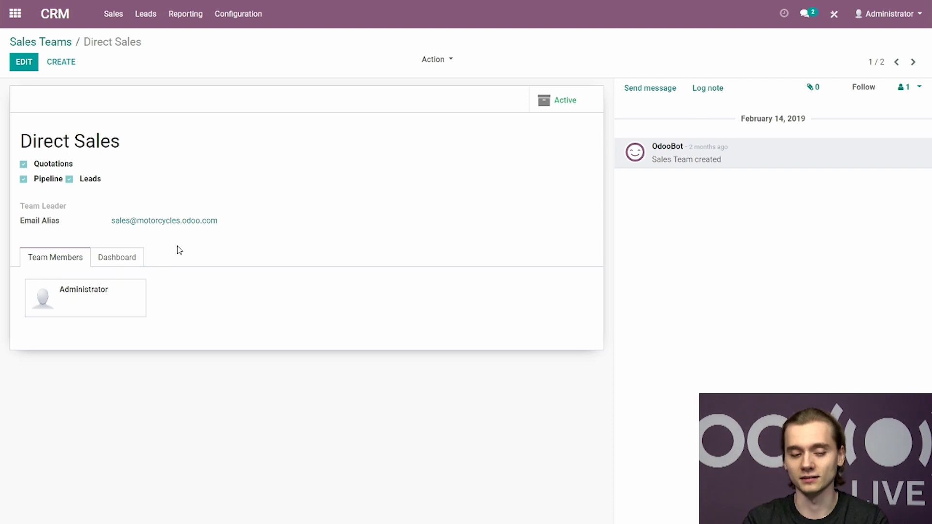
Step: Convert the lead "Sell me that sweet bike !" to an opportunity, linking it to the existing customer My Customer
click(139, 16)
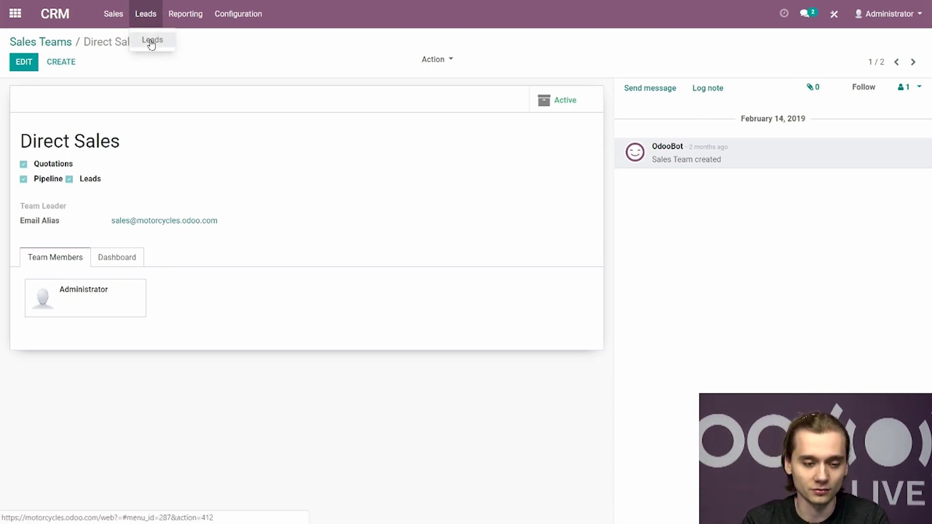
click(152, 42)
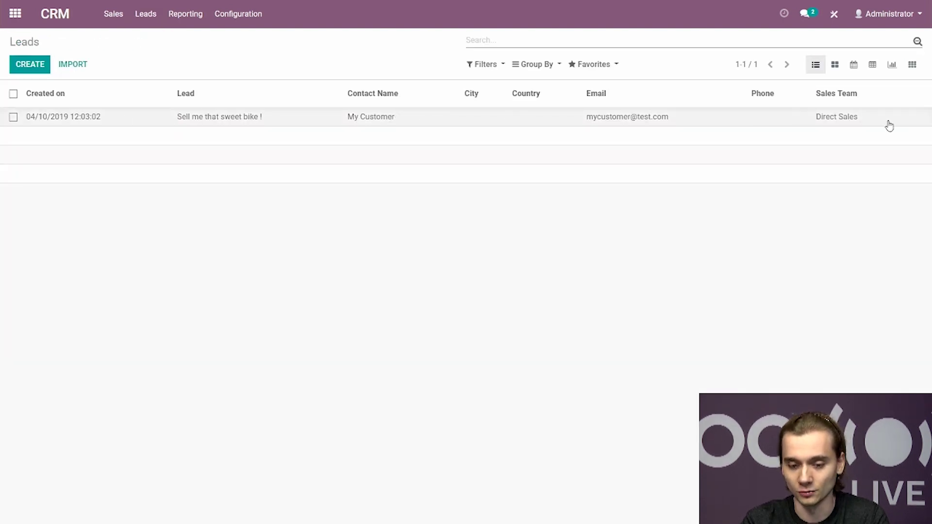
click(215, 118)
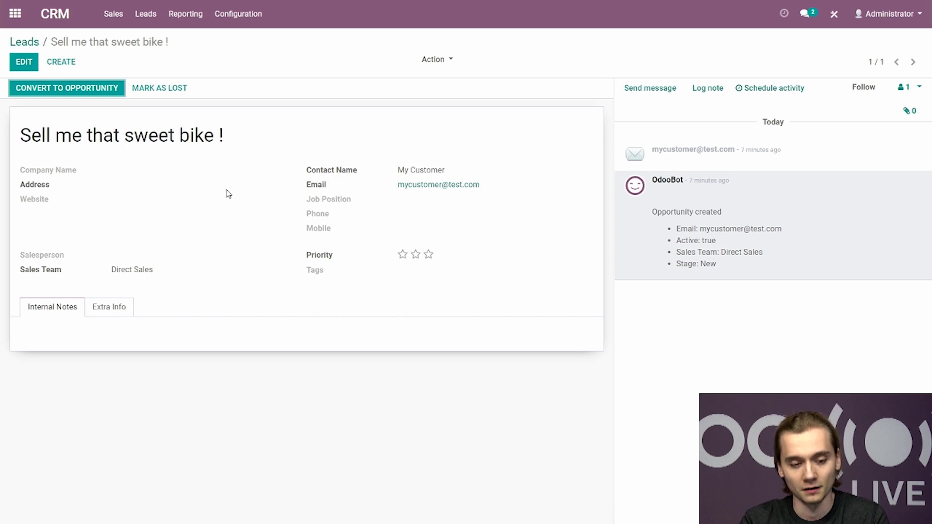
click(84, 89)
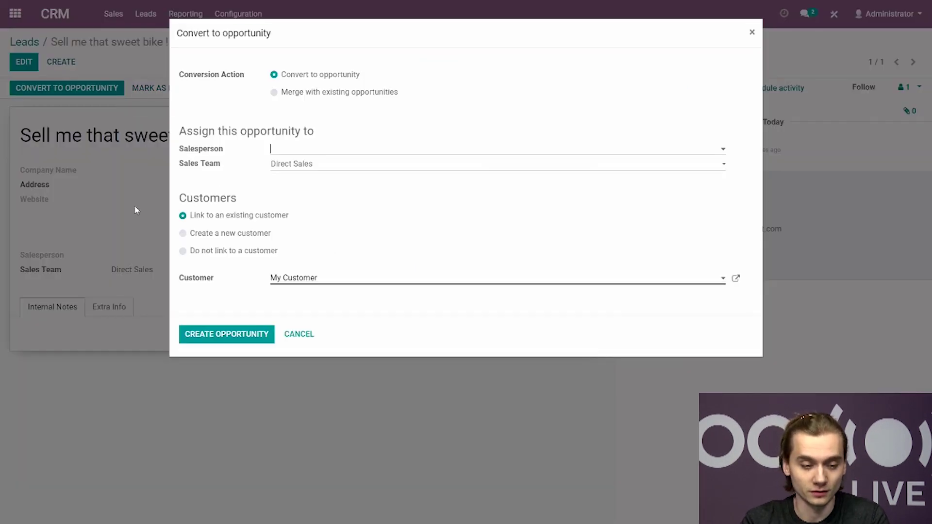
click(223, 236)
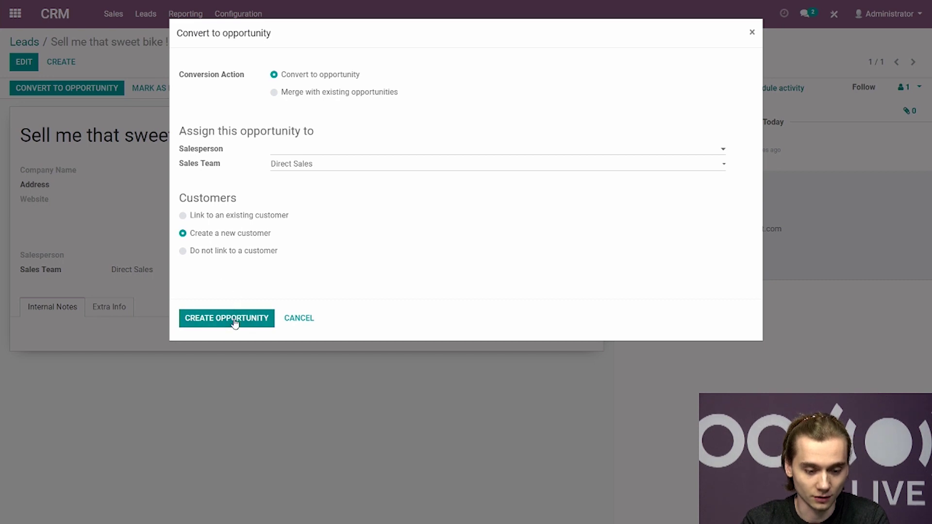
click(220, 216)
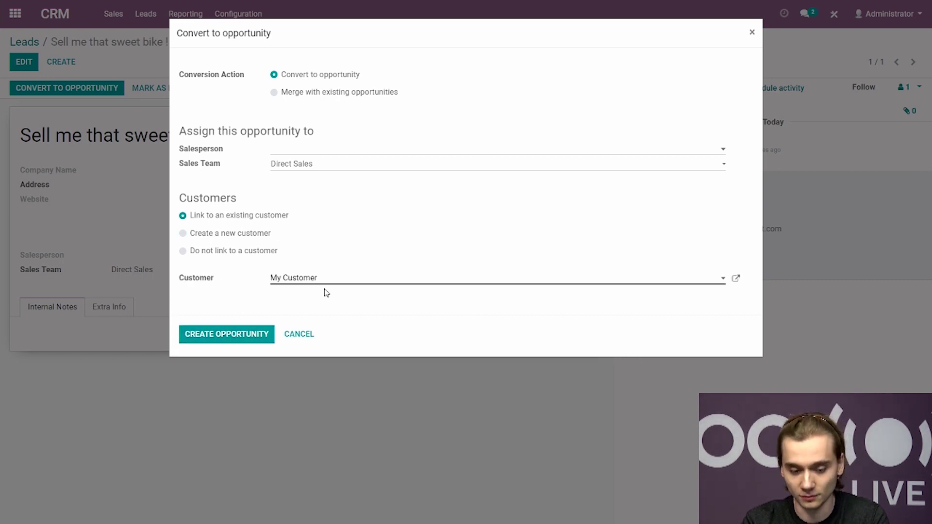
click(210, 343)
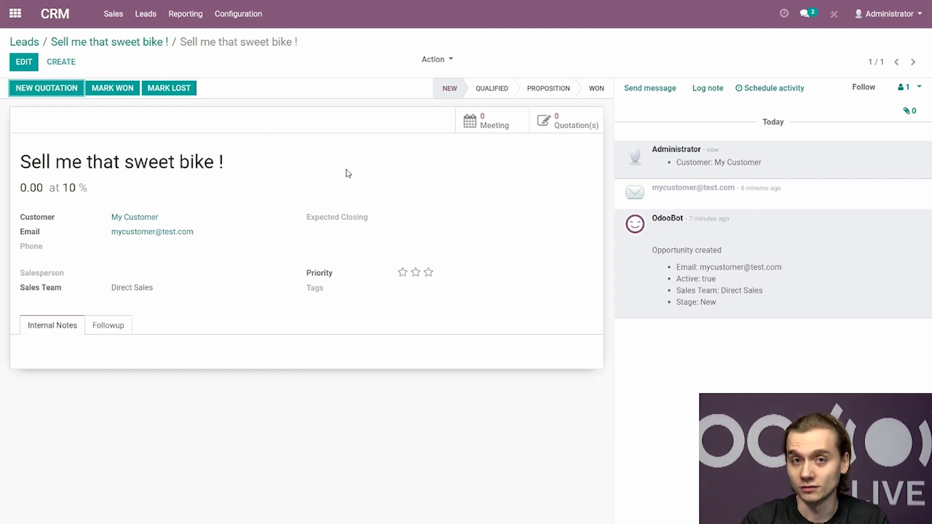
Step: Start a quotation from the opportunity with the Premium Customer (EUR) pricelist and check that pricelist's discount rule
click(51, 89)
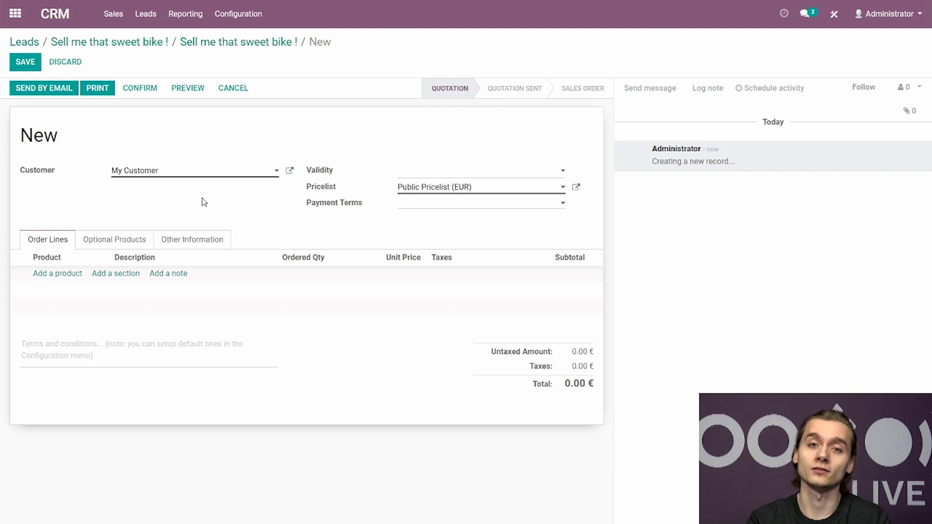
click(495, 188)
click(459, 227)
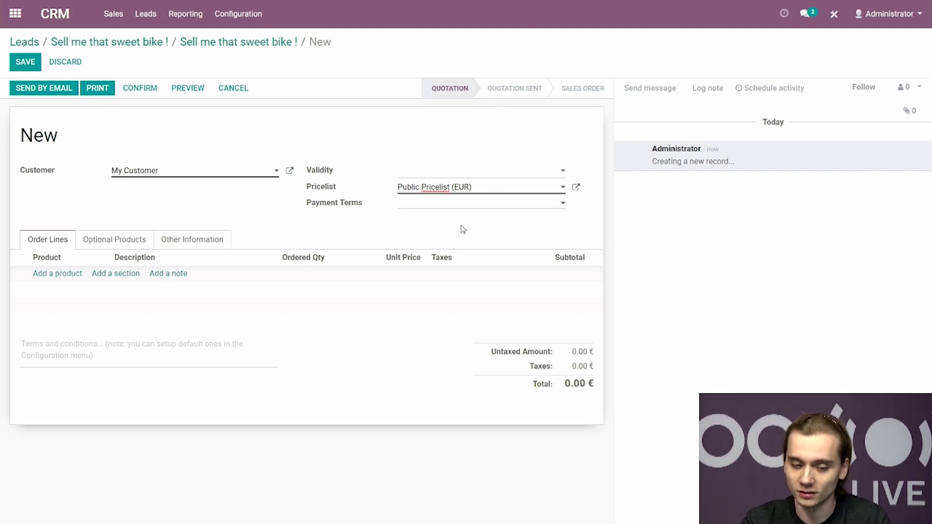
click(577, 189)
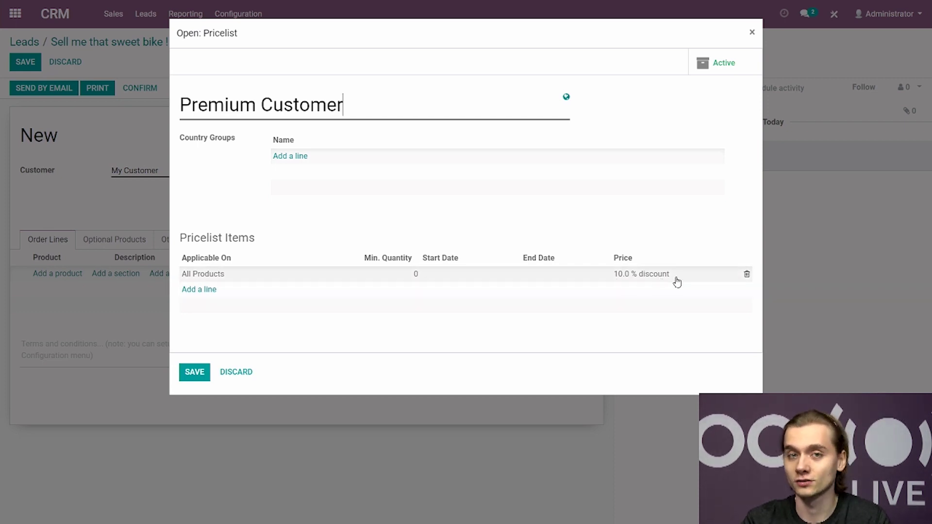
click(752, 32)
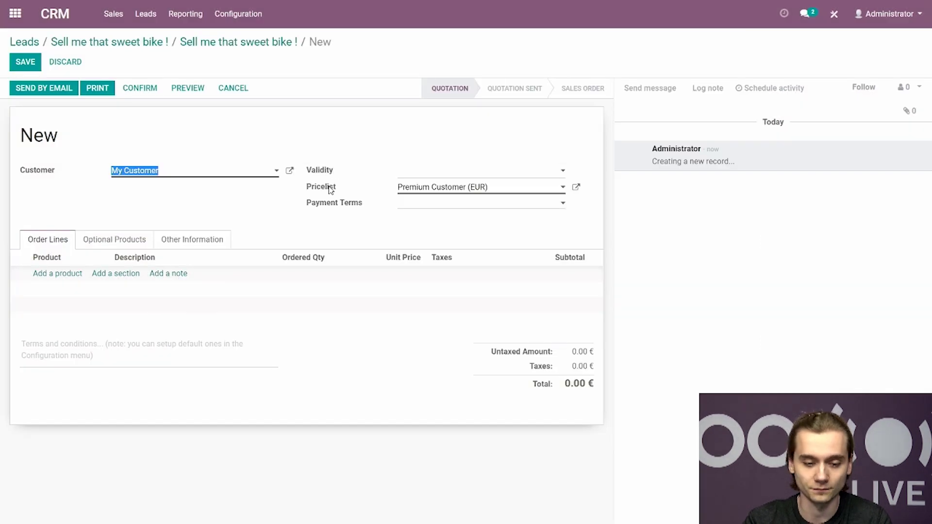
Step: Add the Motorcycle as an order line with quantity 1 and save the quotation
click(63, 275)
click(84, 275)
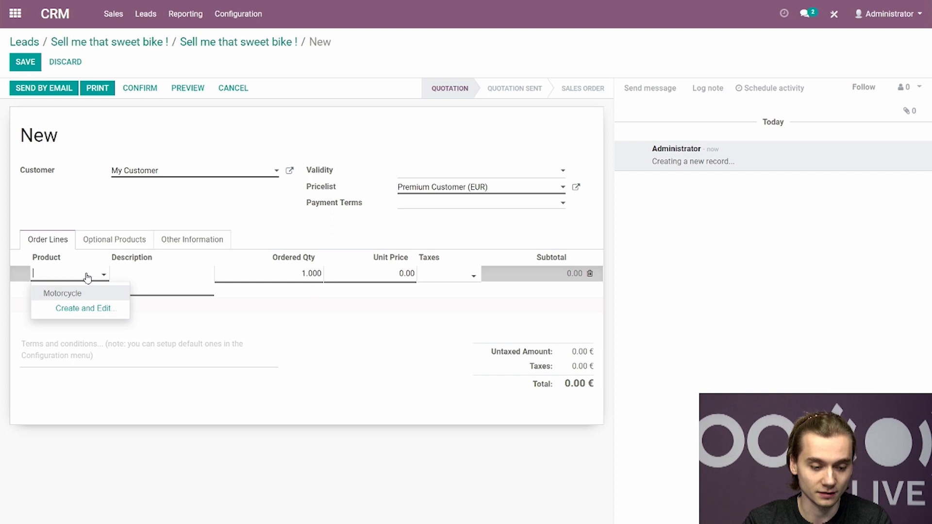
click(77, 295)
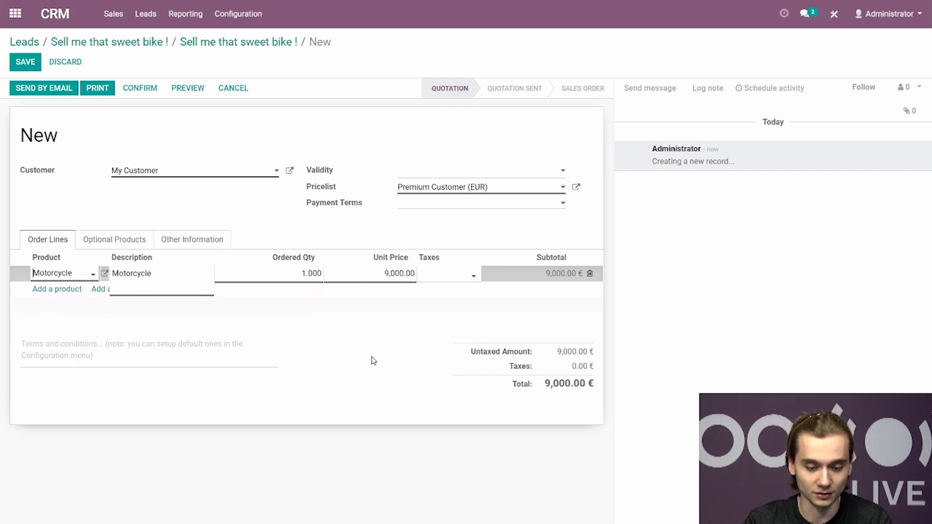
click(27, 63)
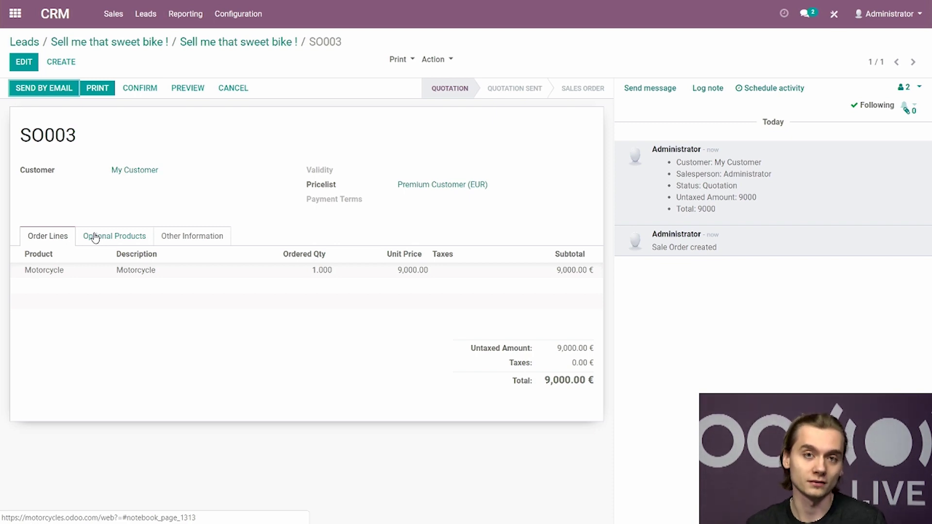
Step: Check the warehouse in the quotation's shipping information, keeping Quality Plant, and save the quotation
click(191, 237)
click(24, 61)
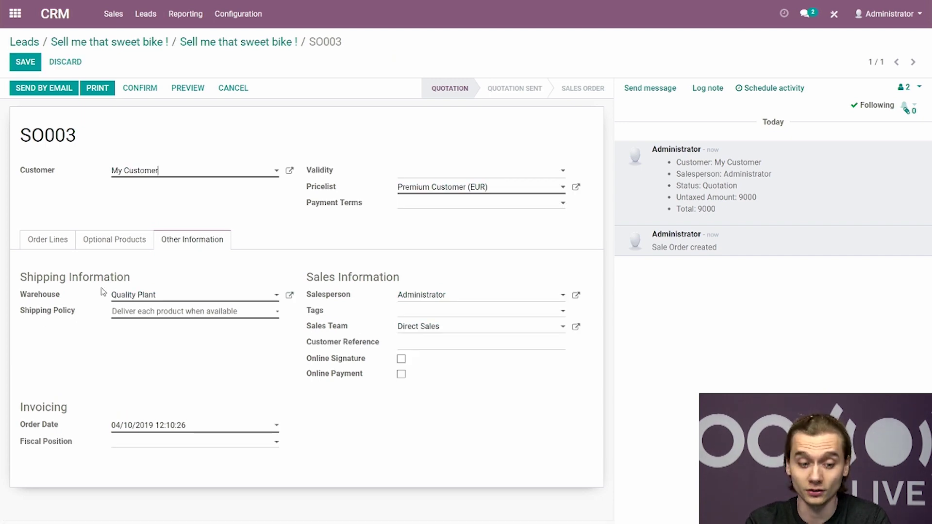
click(184, 296)
click(184, 296)
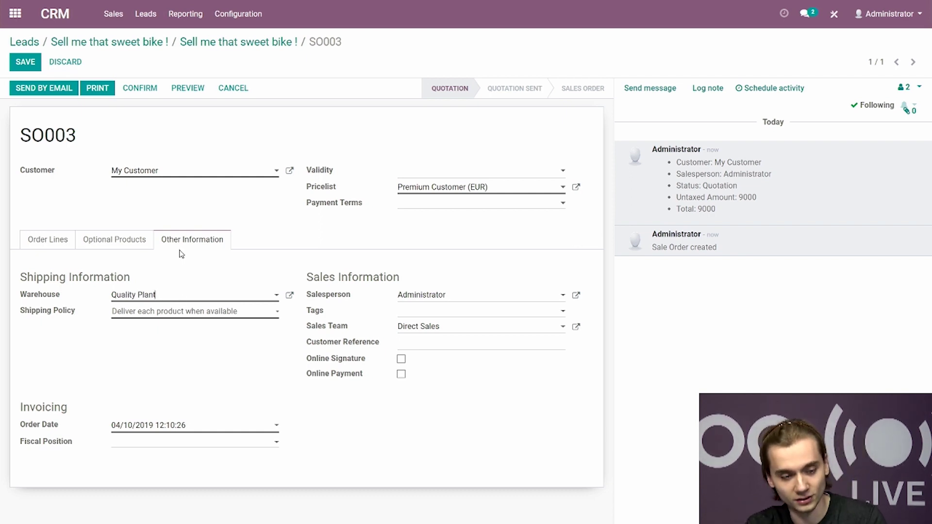
key(alt+s)
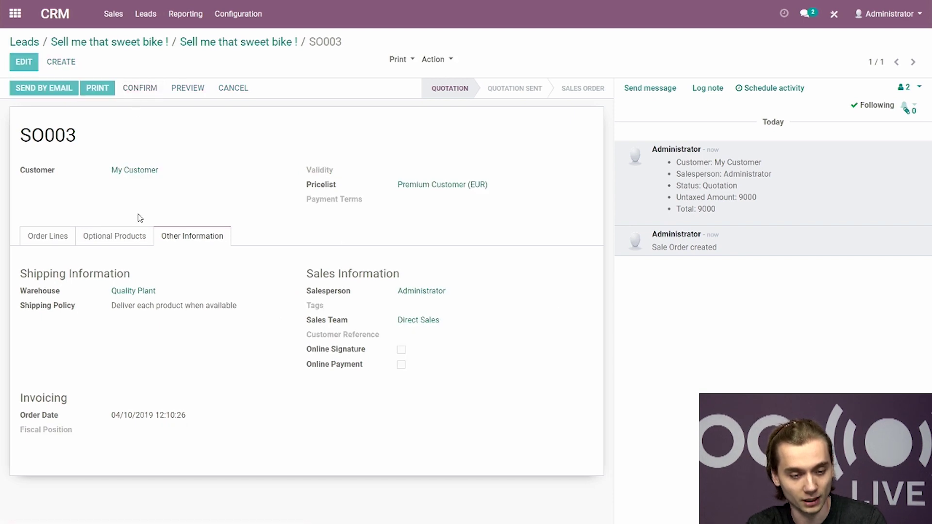
Step: Confirm the quotation as a sales order and review its order lines and linked delivery transfers
key(alt+q)
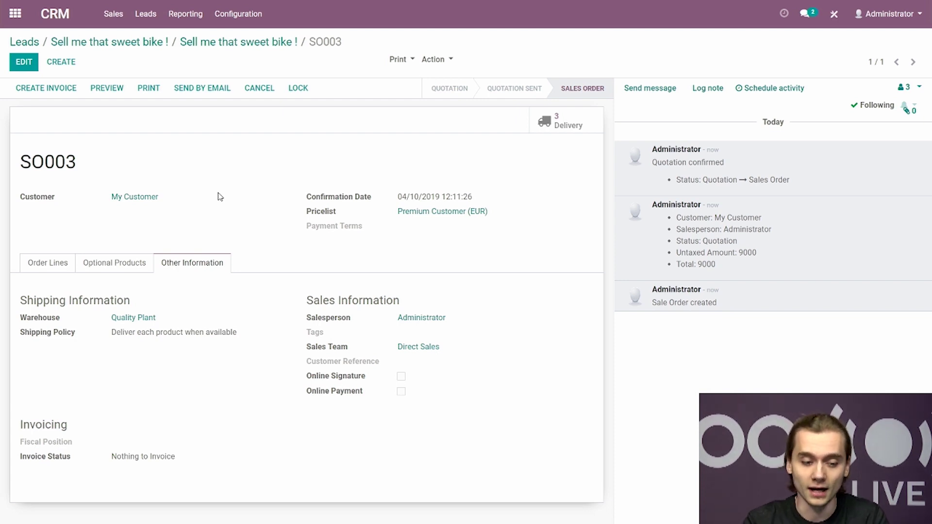
click(62, 262)
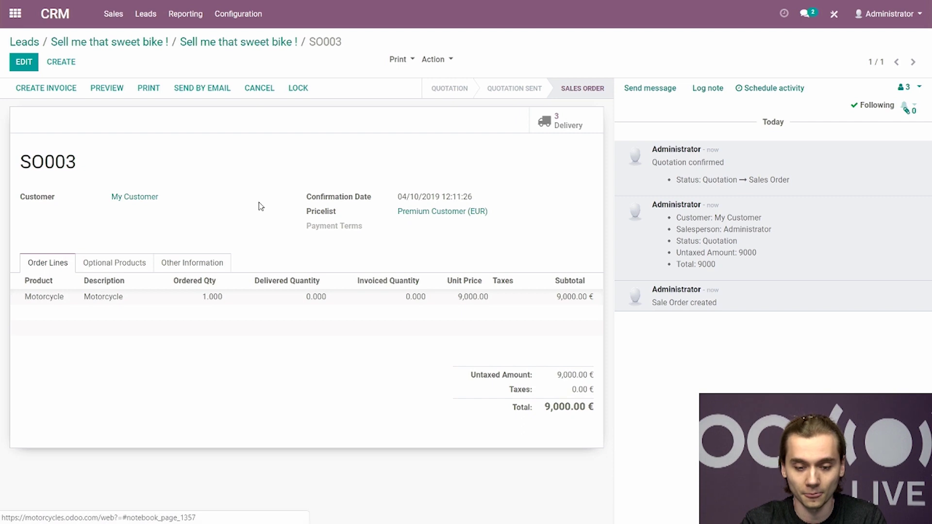
click(548, 123)
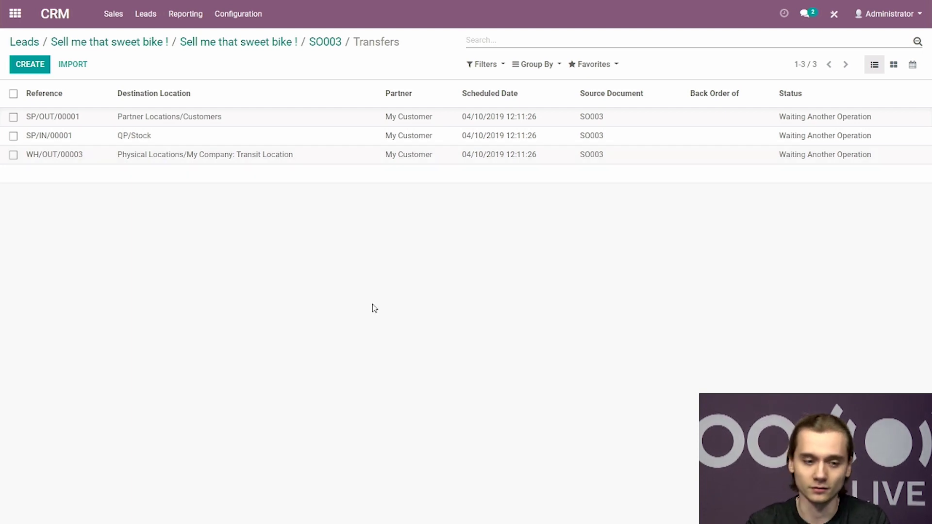
Step: Switch to the Manufacturing app
click(16, 14)
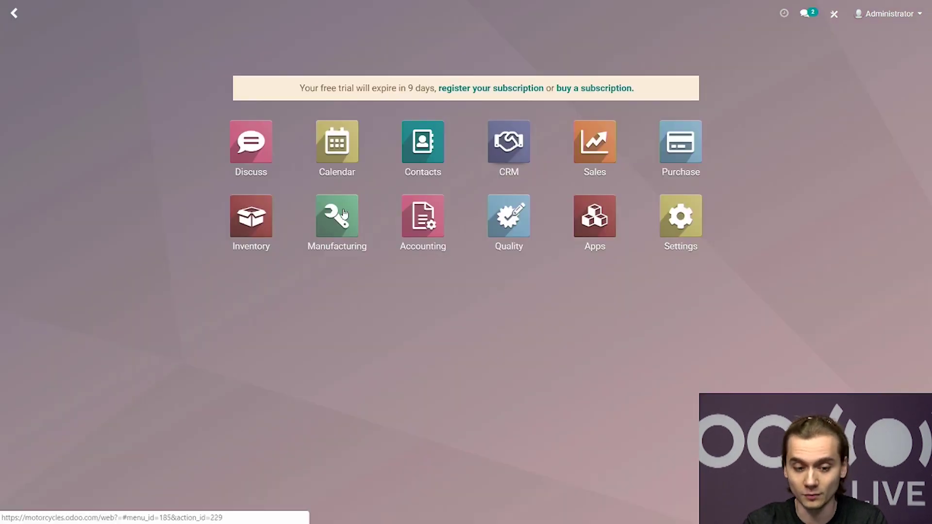
click(337, 229)
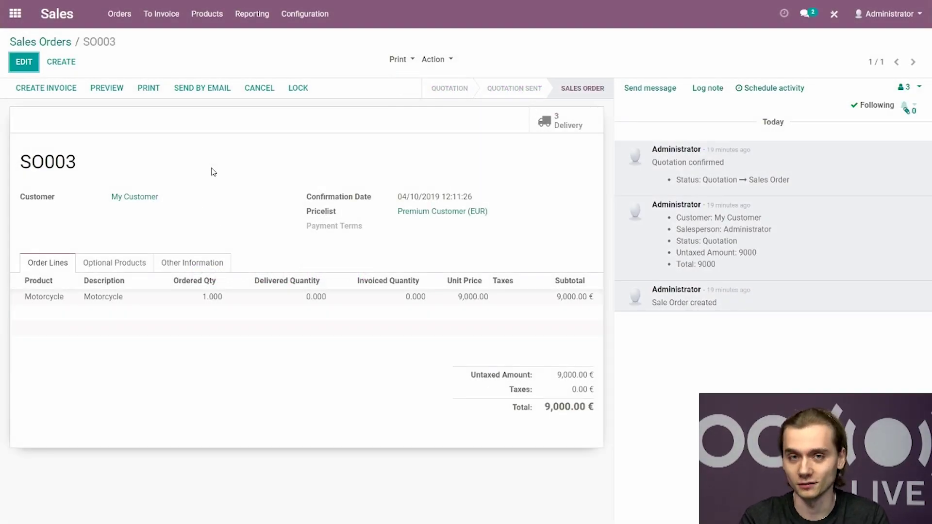
Step: Review the sales order's delivery transfers and check the invoicing policy of the Motorcycle product on its order line
click(561, 127)
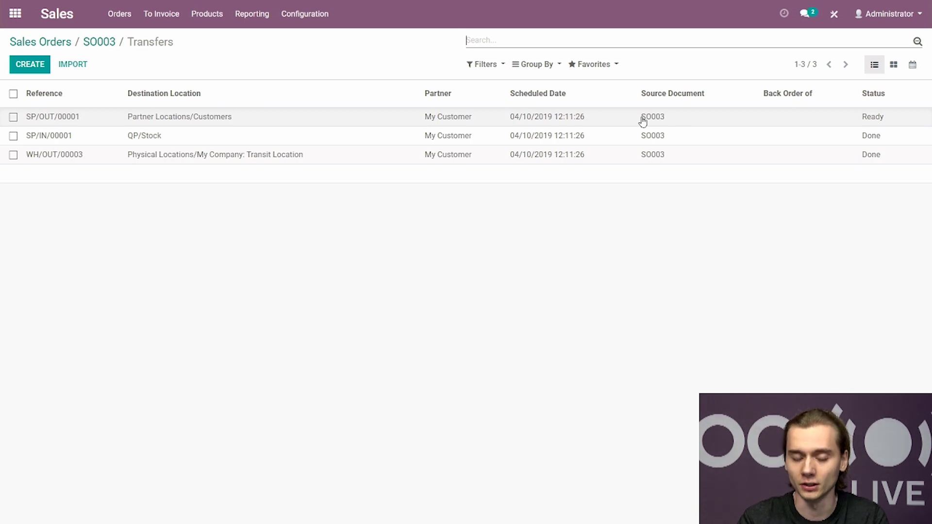
click(99, 41)
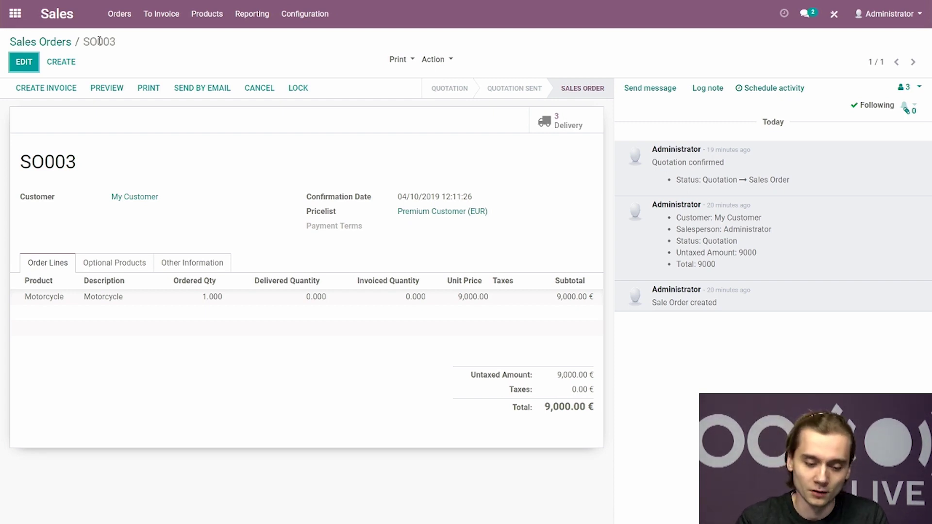
click(90, 300)
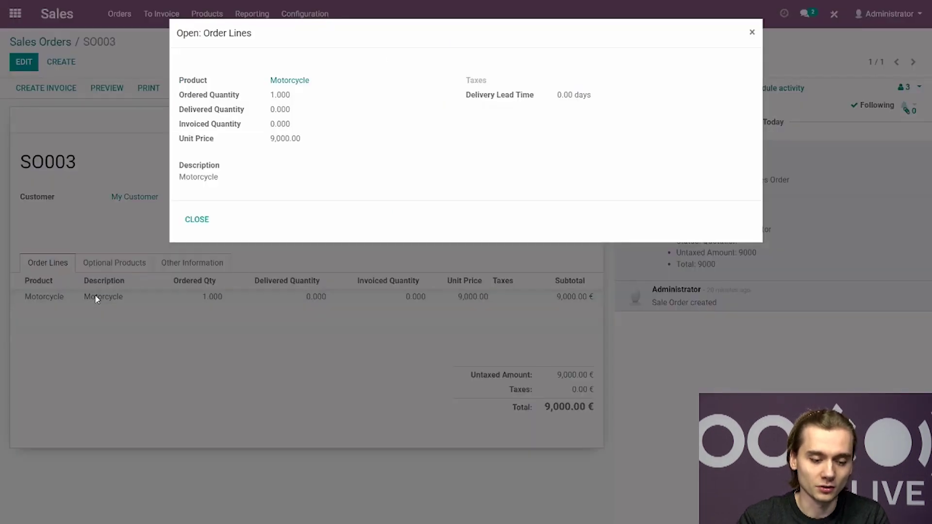
click(298, 82)
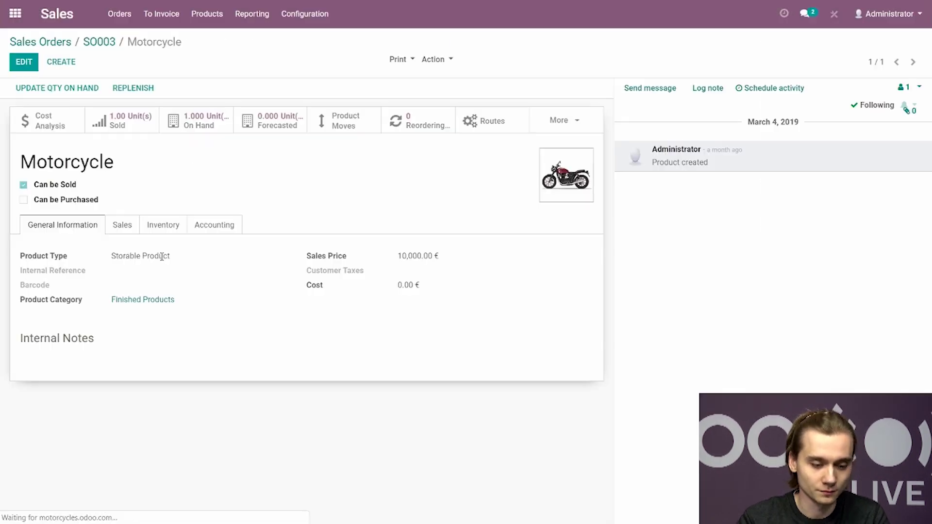
click(124, 229)
drag(35, 280, 64, 282)
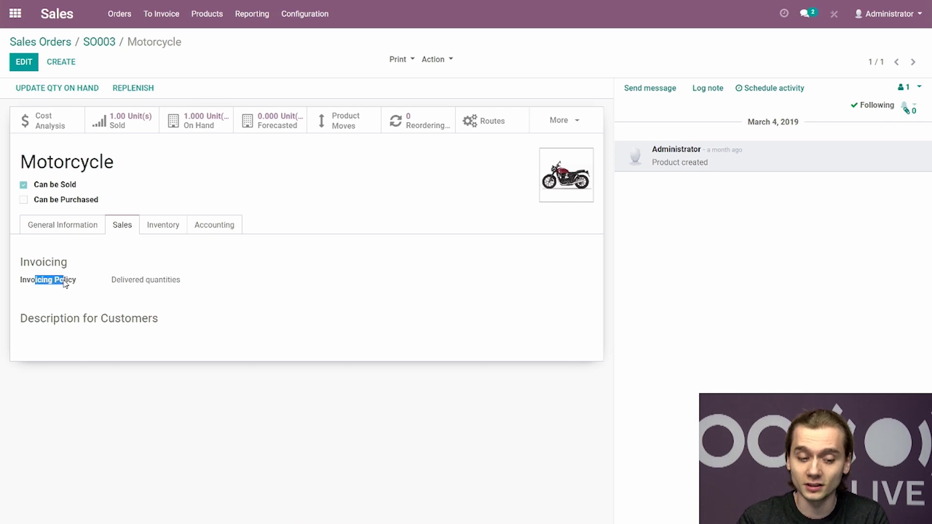
click(208, 289)
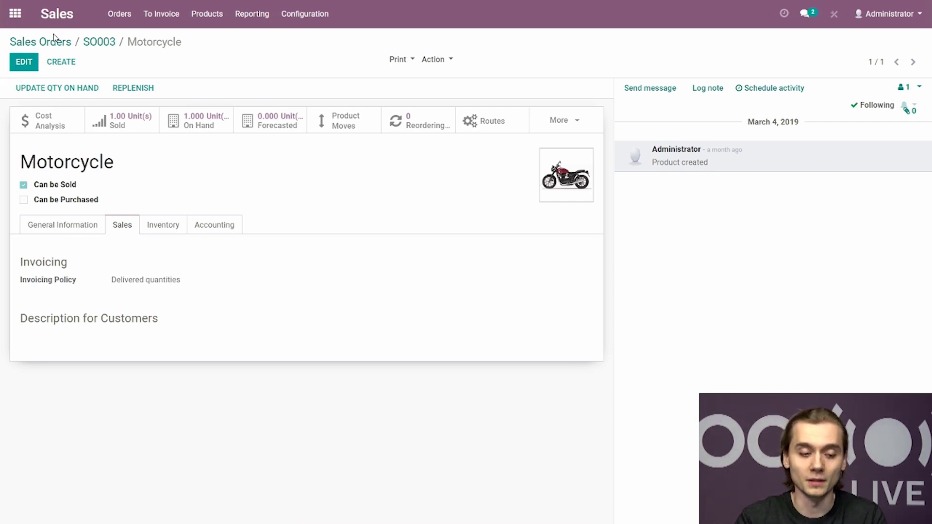
click(99, 43)
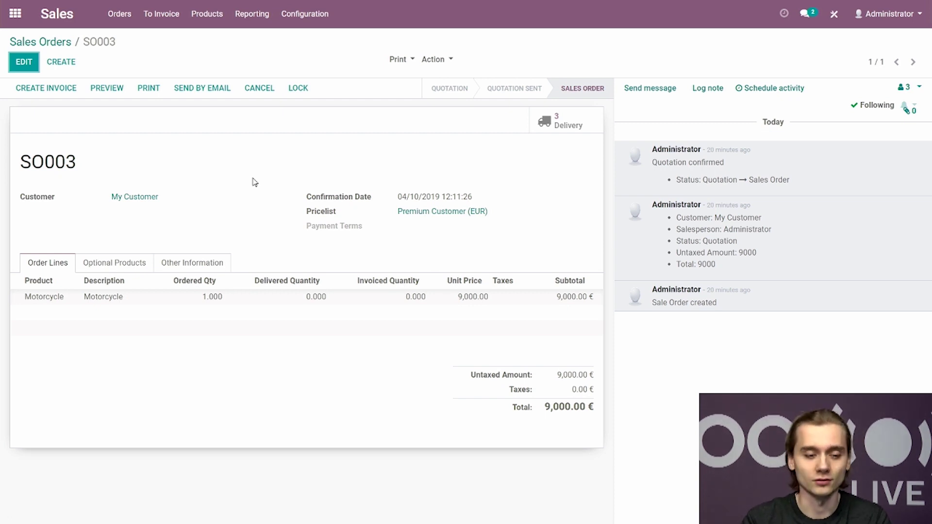
Step: Set the sales order's payment terms to "98% if within the week, 2 months" and save the order
click(22, 65)
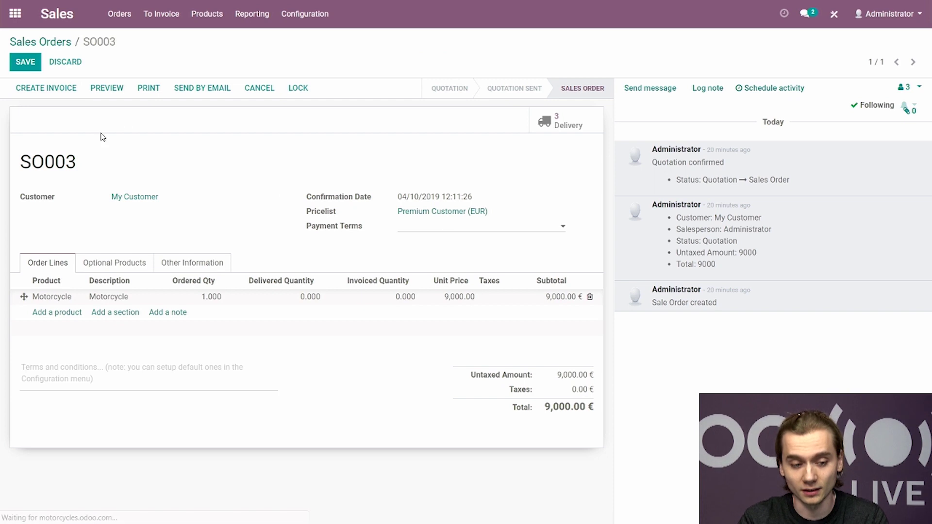
click(472, 236)
click(437, 319)
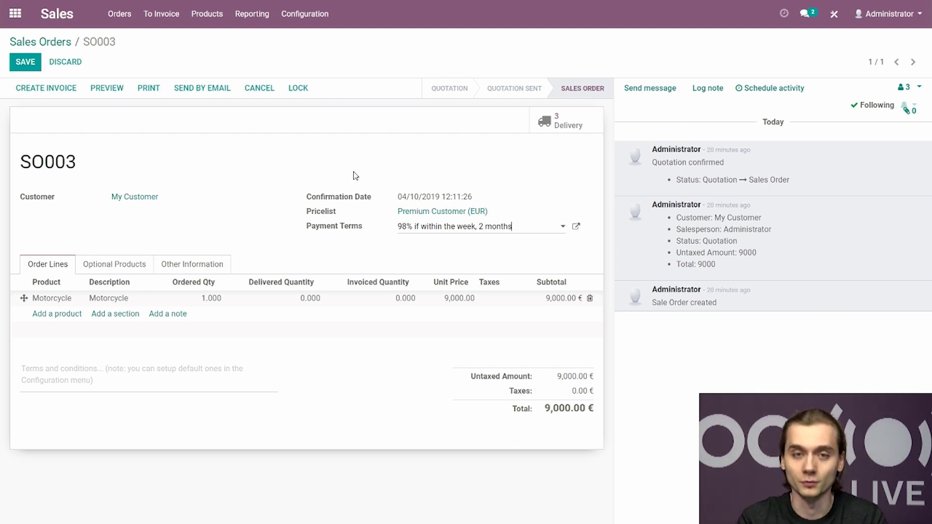
click(25, 62)
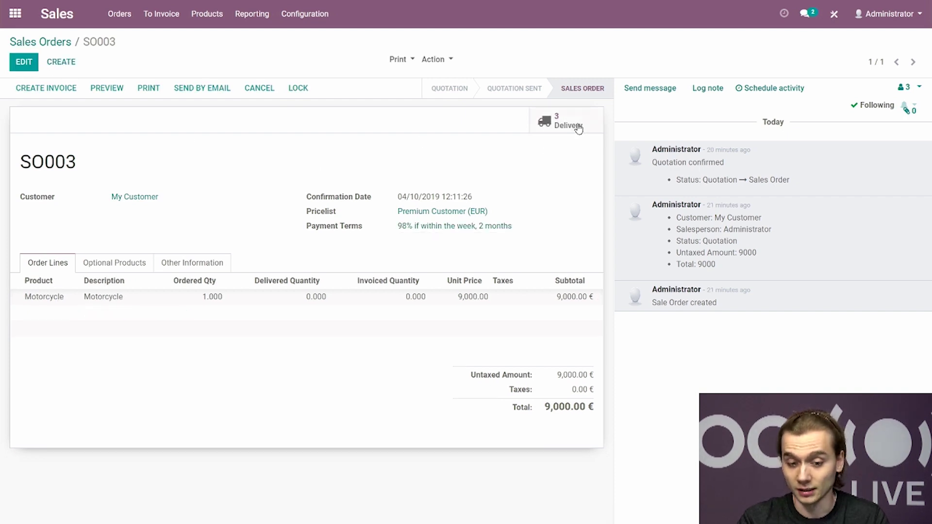
Step: Validate the ready delivery transfer to Partner Locations/Customers, processing the reserved Motorcycle, and return to the sales order
click(578, 127)
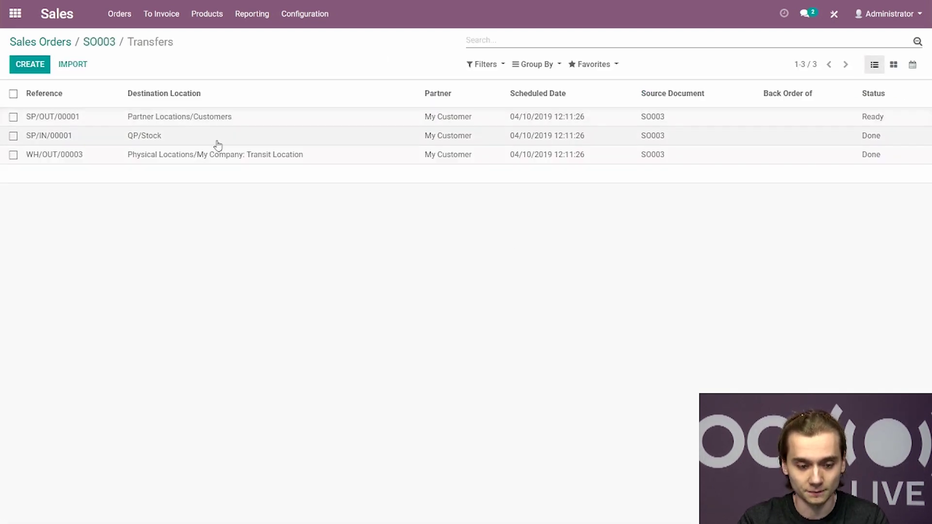
click(131, 116)
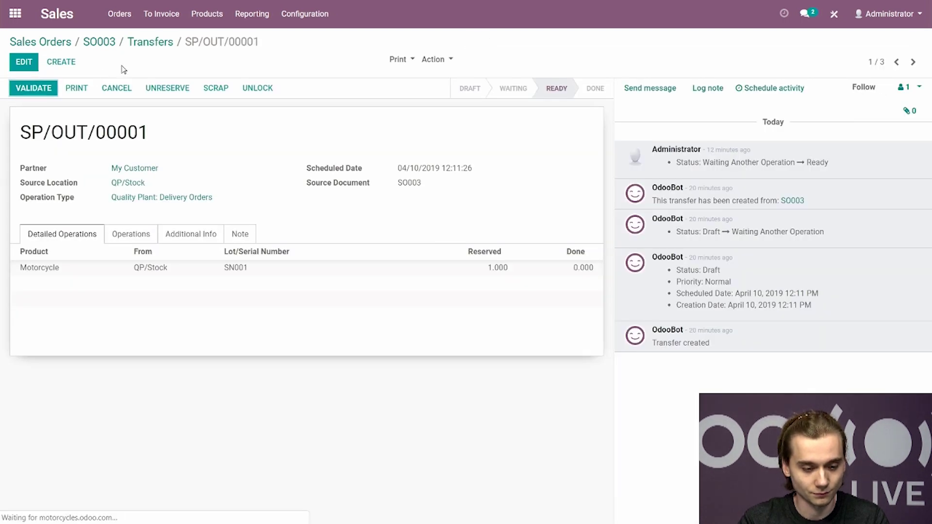
click(20, 90)
click(203, 136)
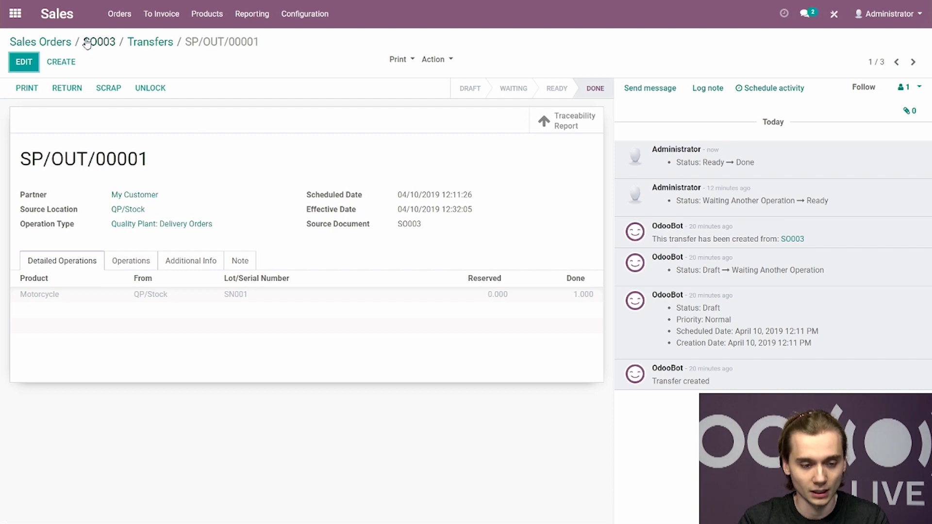
click(86, 44)
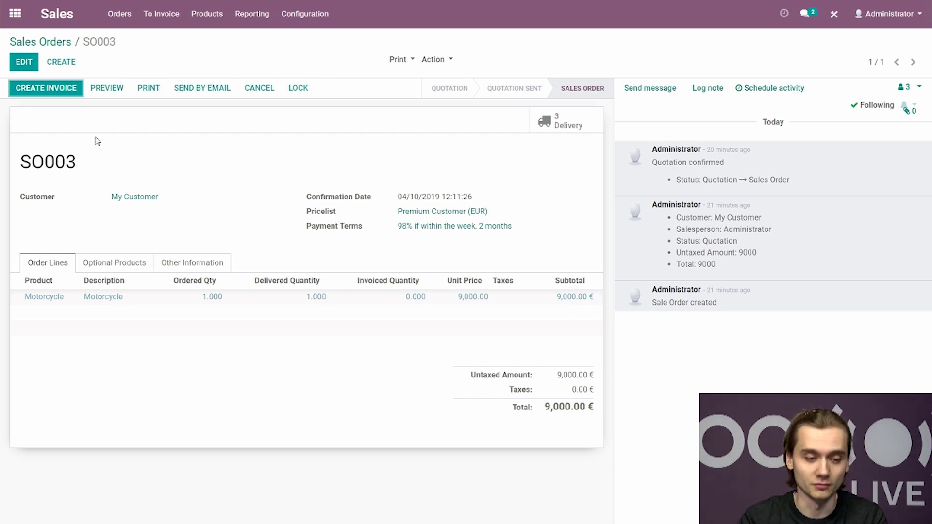
Step: Create and view an invoice for the sales order's invoiceable lines, and validate the draft invoice
click(54, 88)
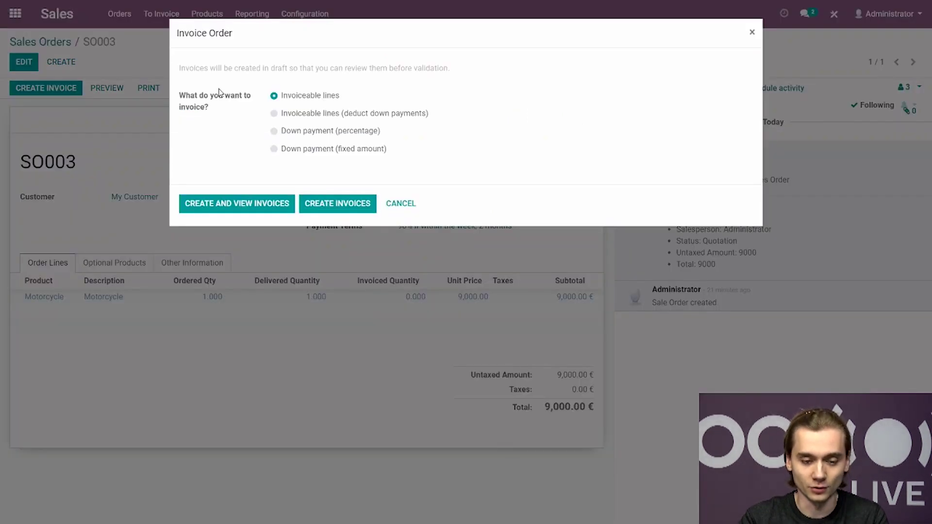
click(259, 205)
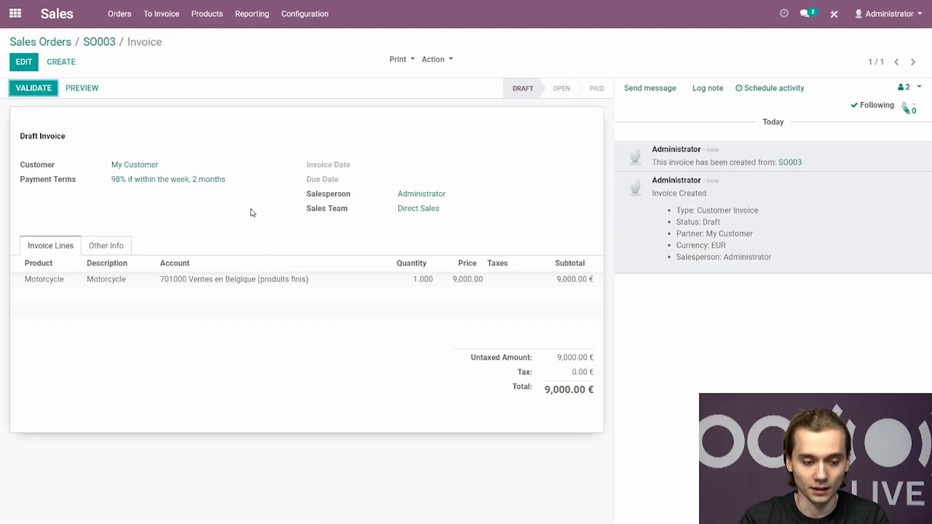
click(35, 89)
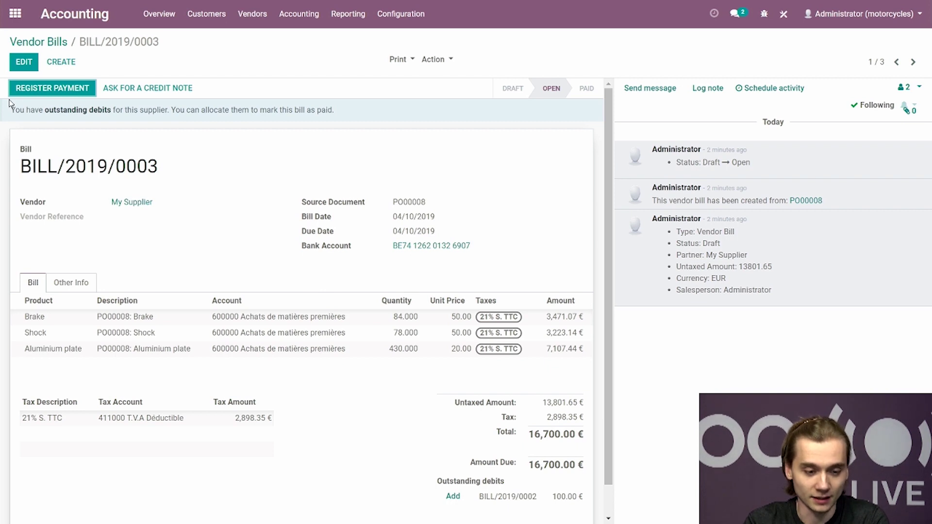
Step: Register the full payment of the open vendor bill from the Bank (EUR) journal by SEPA Credit Transfer
click(36, 92)
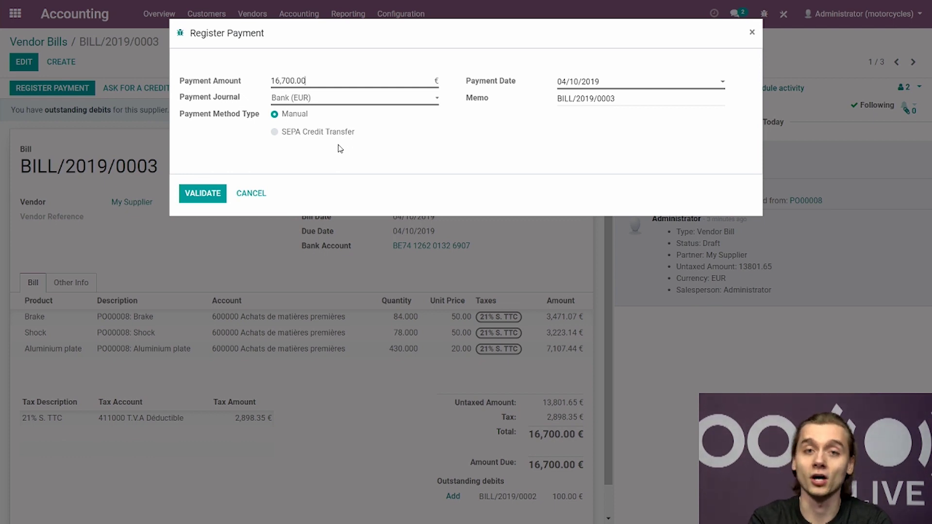
click(274, 132)
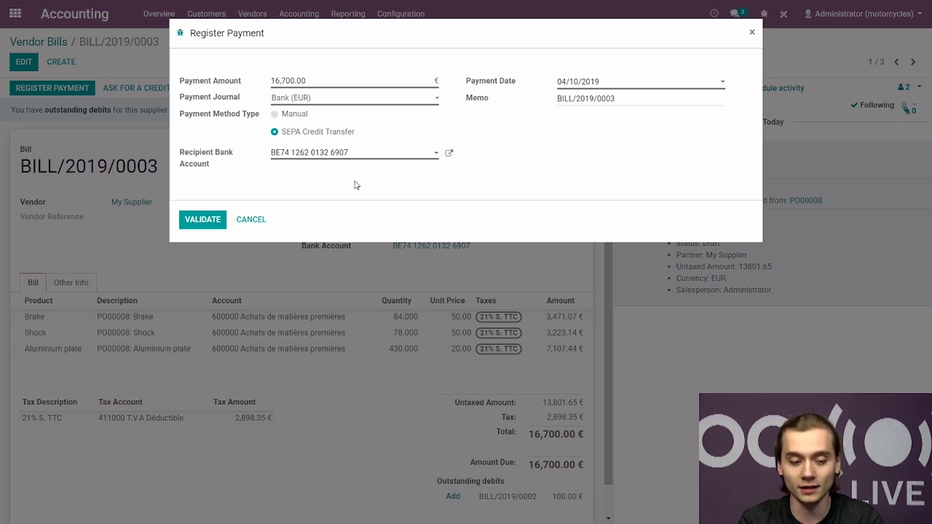
click(200, 220)
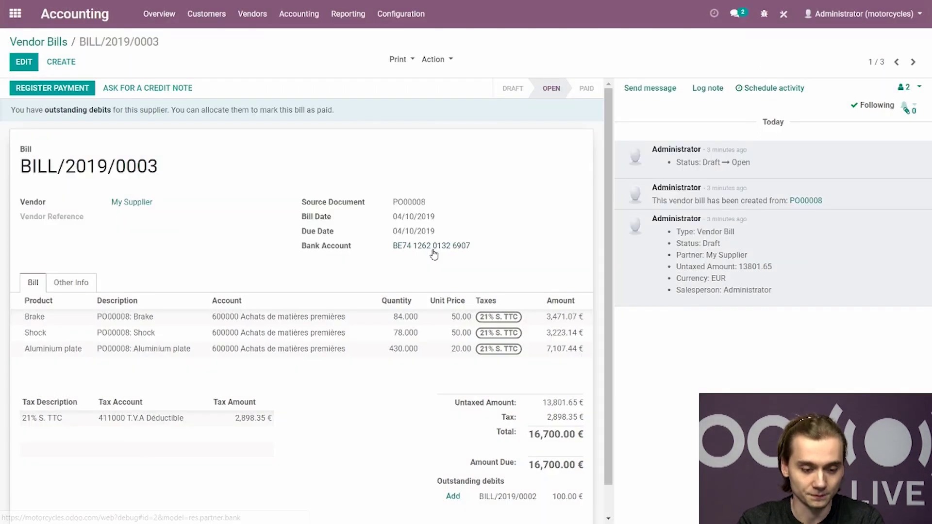
Step: Create a batch payment from the posted My Supplier payment in the vendor payments list and validate it to generate the SEPA file
click(250, 15)
click(262, 71)
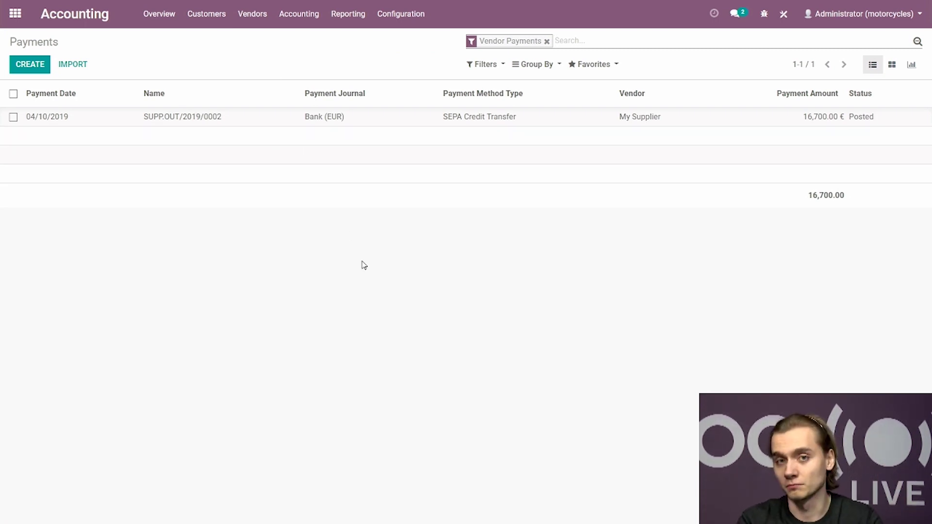
click(13, 94)
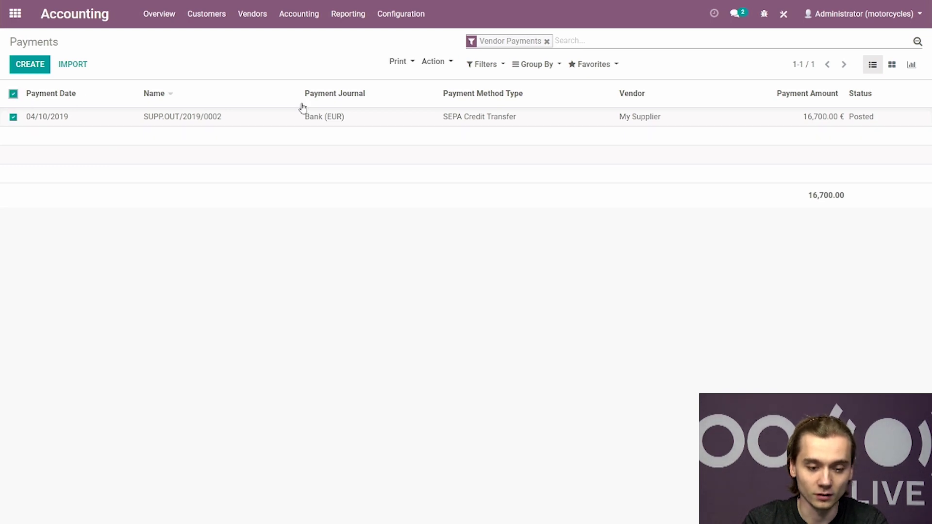
click(442, 62)
click(458, 128)
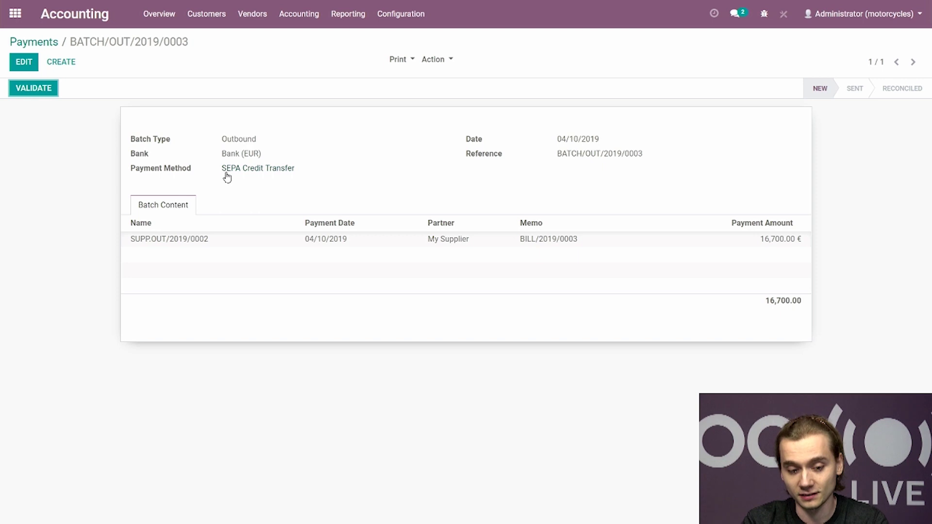
click(33, 90)
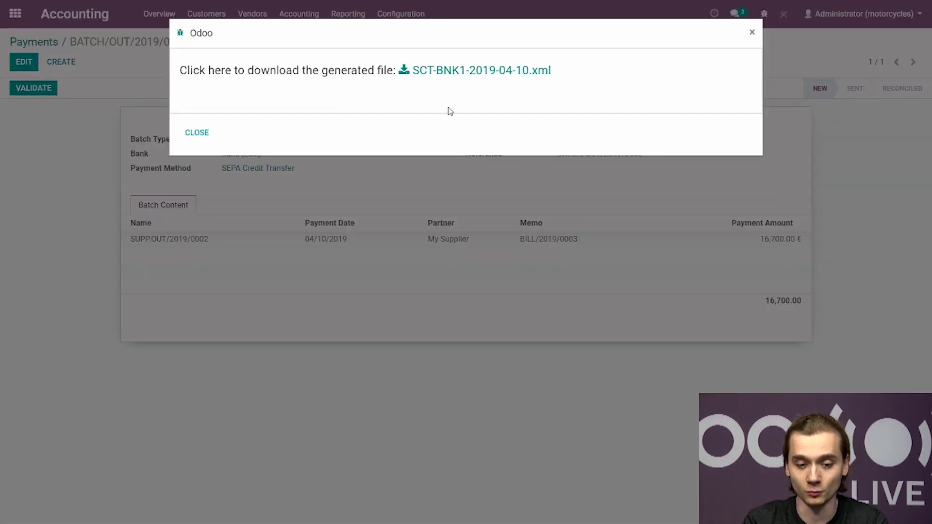